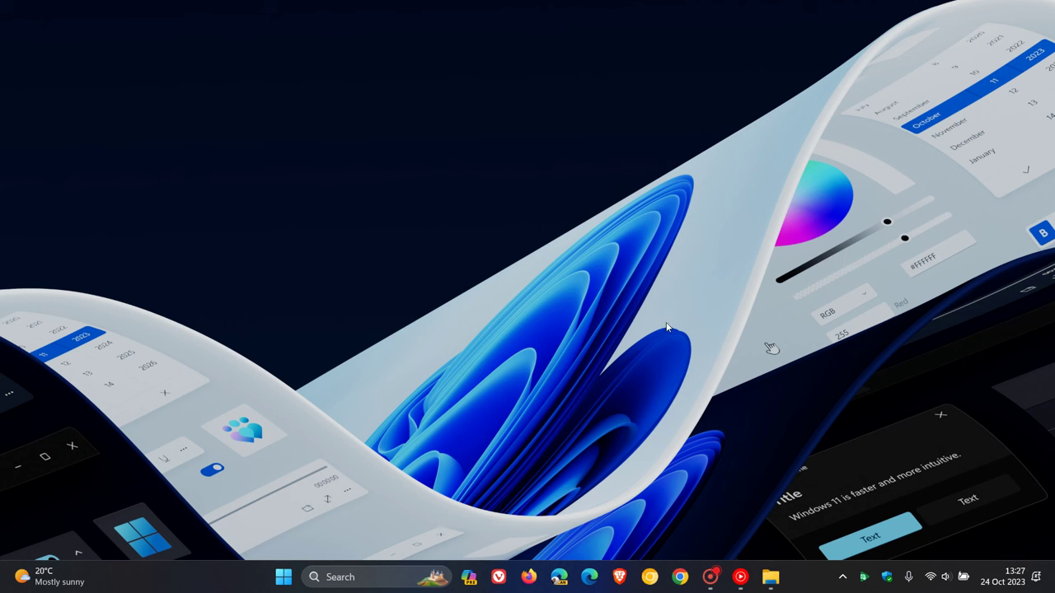
Launch Paint from the recent apps in Windows Search.
{"action": "left_click", "coordinate": [397, 577]}
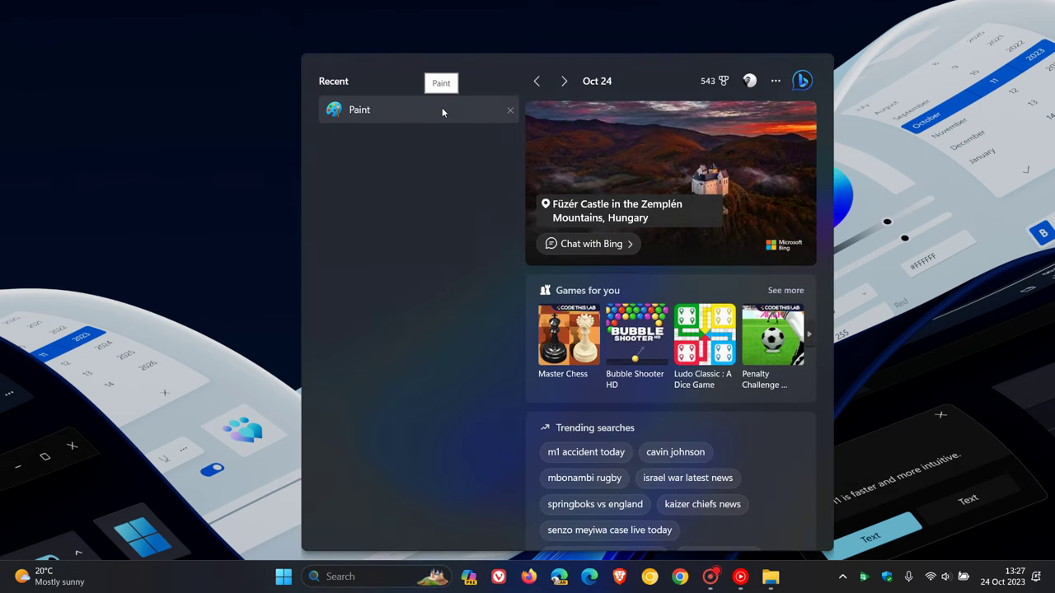
{"action": "left_click", "coordinate": [442, 110]}
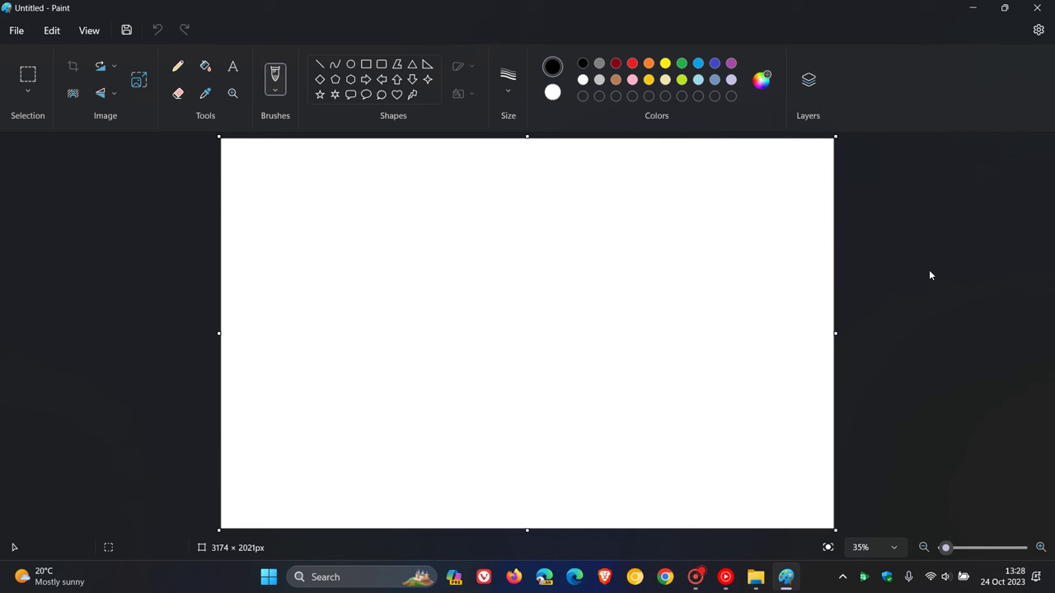
Show the Layers panel and open Windows 11 Wallpaper 1 from Downloads.
{"action": "left_click", "coordinate": [804, 80]}
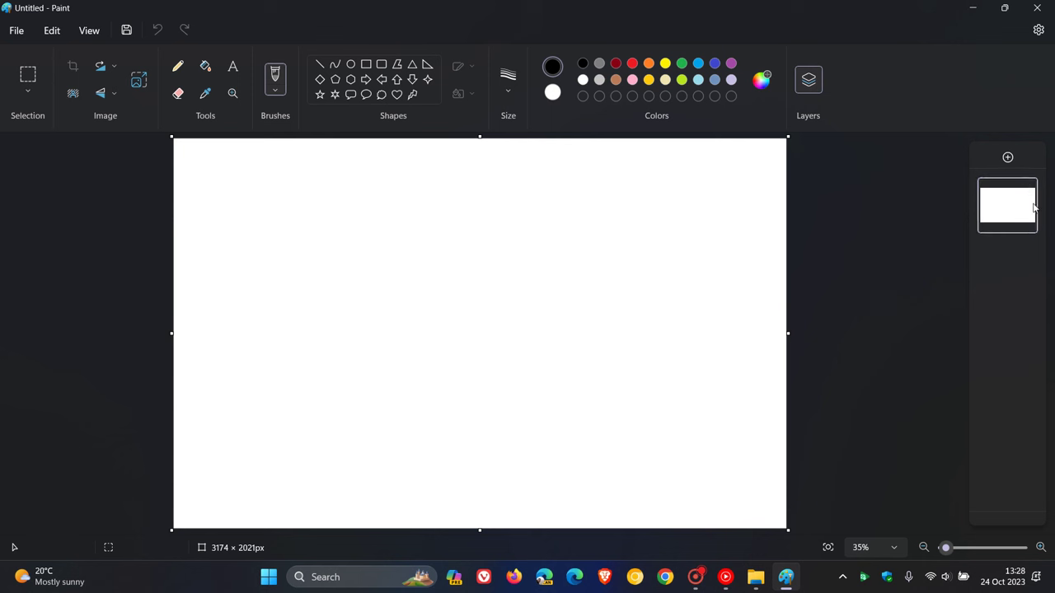
{"action": "mouse_move", "coordinate": [1011, 218]}
{"action": "left_click", "coordinate": [19, 33]}
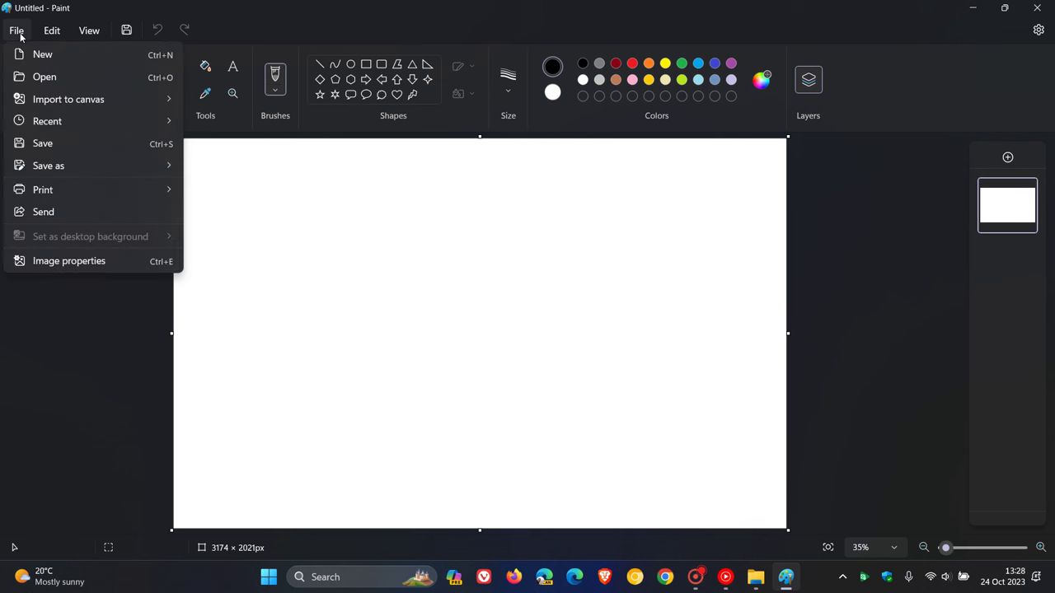
{"action": "left_click", "coordinate": [41, 75]}
{"action": "left_click", "coordinate": [668, 213]}
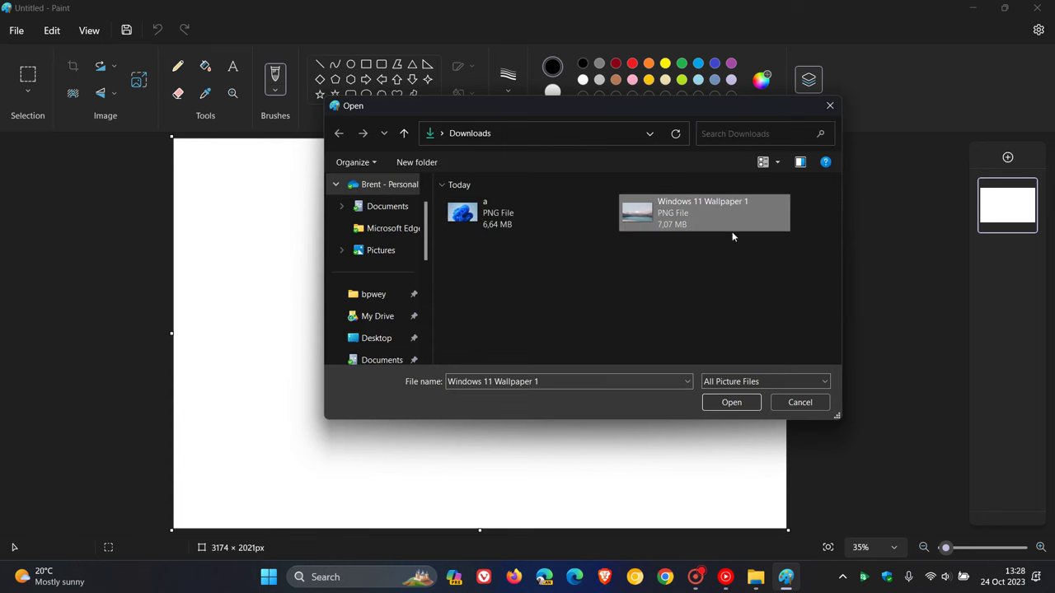
{"action": "left_click", "coordinate": [731, 403]}
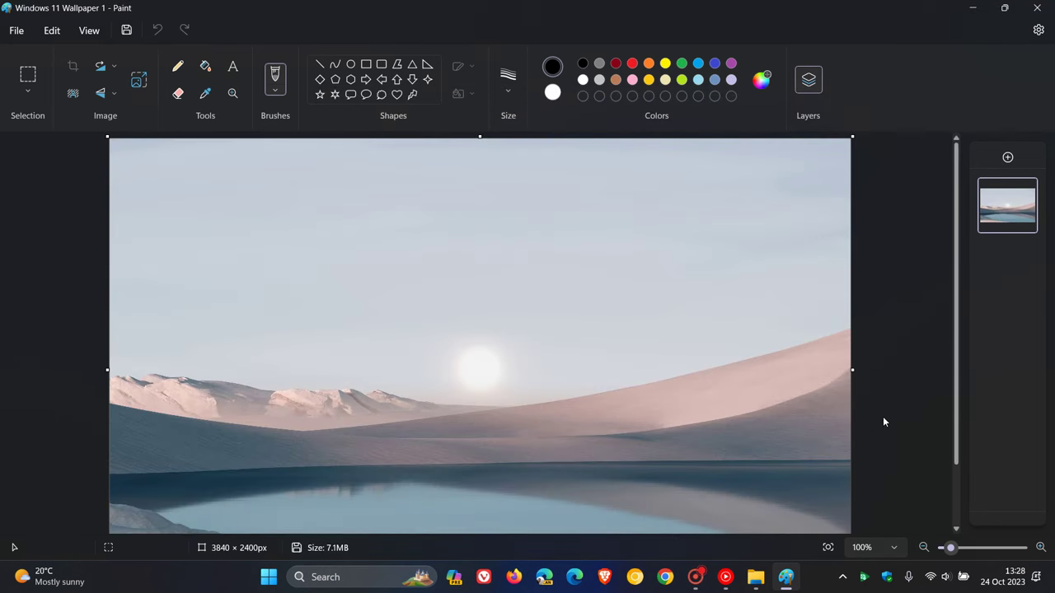
Add a new layer and import image 'a', the blue Windows bloom, onto it.
{"action": "left_click", "coordinate": [1008, 157]}
{"action": "left_click", "coordinate": [15, 31]}
{"action": "mouse_move", "coordinate": [74, 101]}
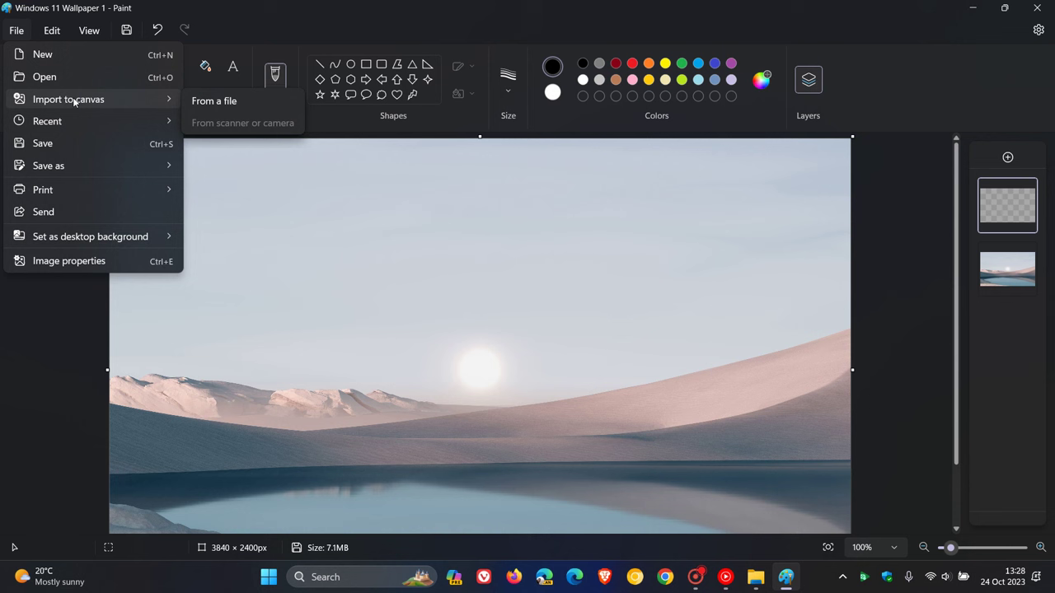
{"action": "left_click", "coordinate": [222, 102]}
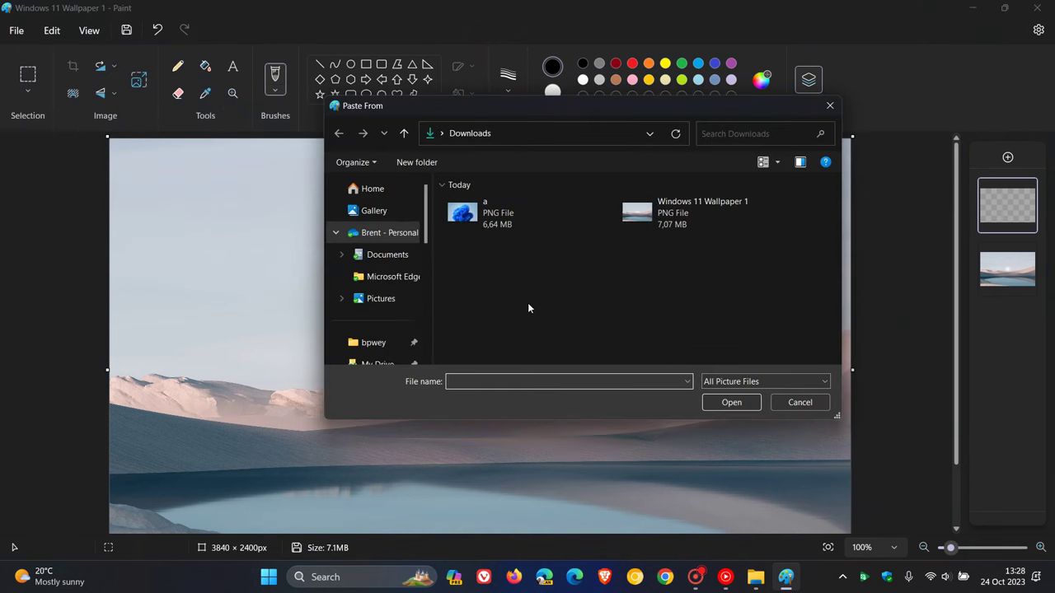
{"action": "left_click", "coordinate": [472, 220]}
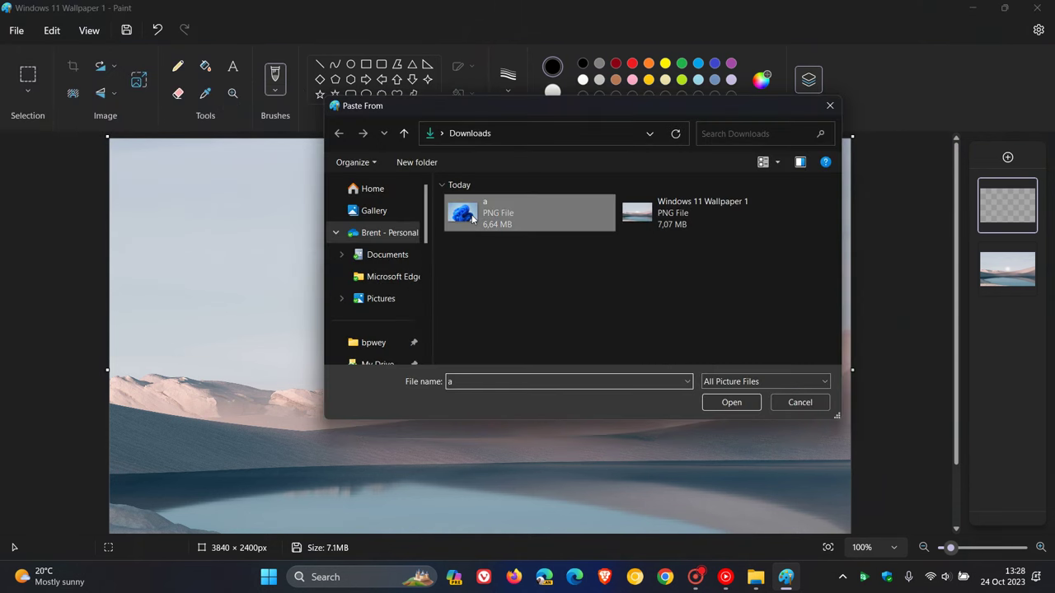
{"action": "left_click", "coordinate": [731, 402]}
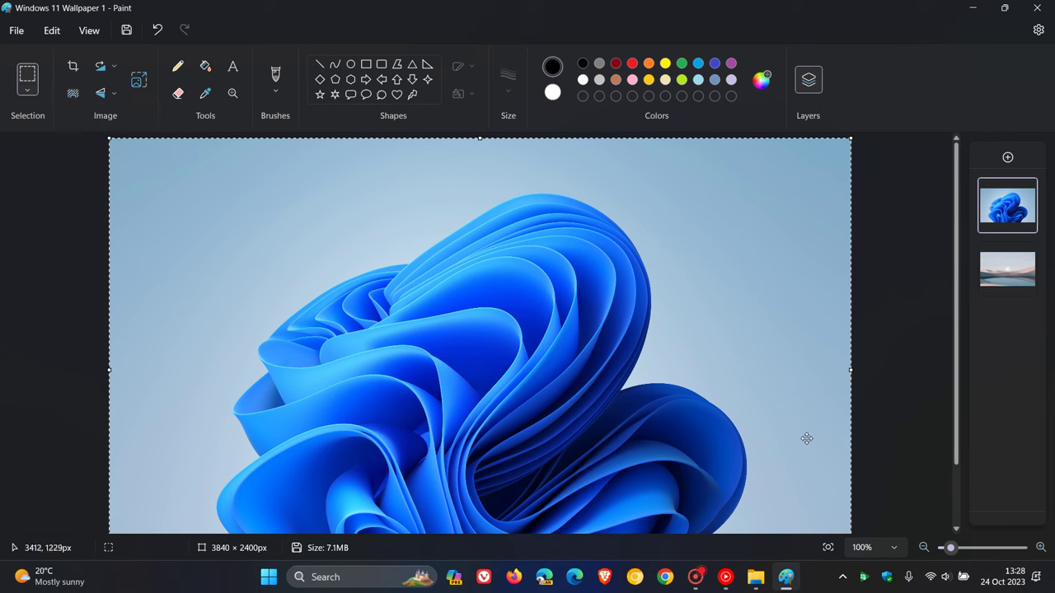
Fit the view, remove the bloom's background and drag the bloom toward the lower left.
{"action": "left_click", "coordinate": [827, 547]}
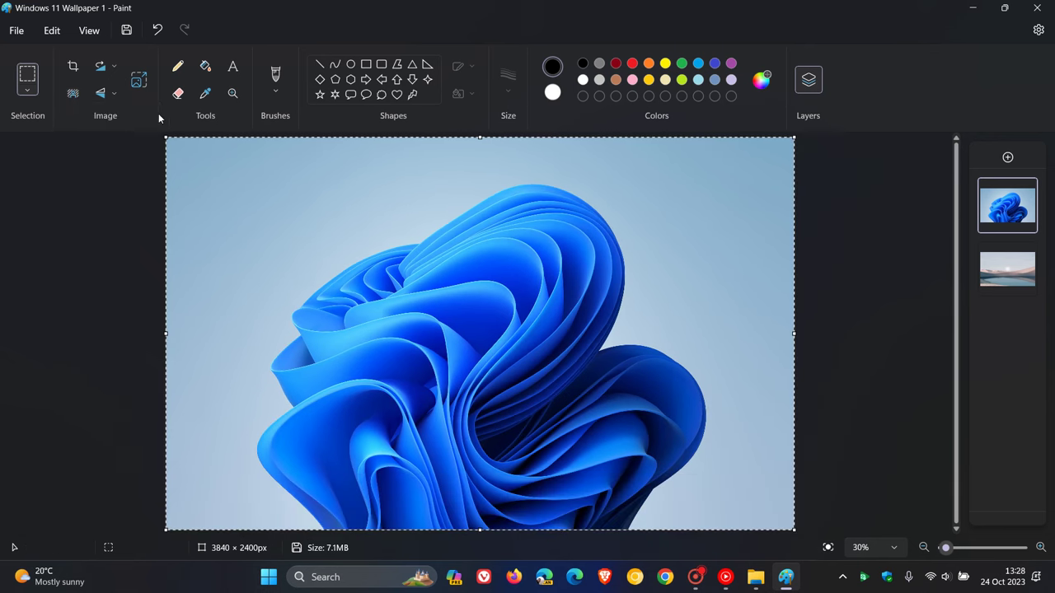
{"action": "left_click", "coordinate": [73, 93]}
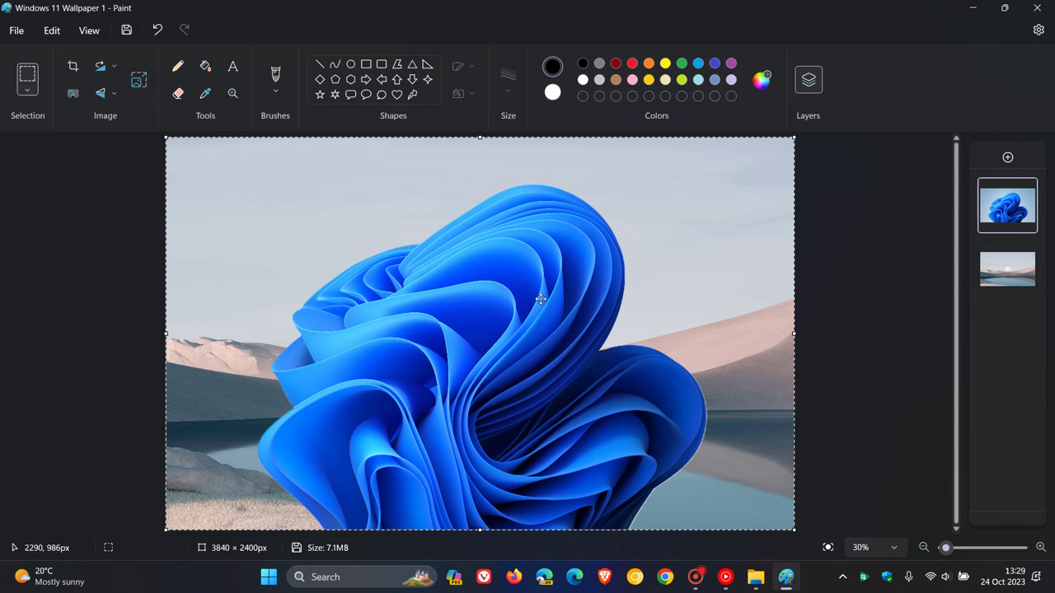
{"action": "key", "text": "Escape"}
{"action": "left_click_drag", "start_coordinate": [515, 301], "coordinate": [365, 314]}
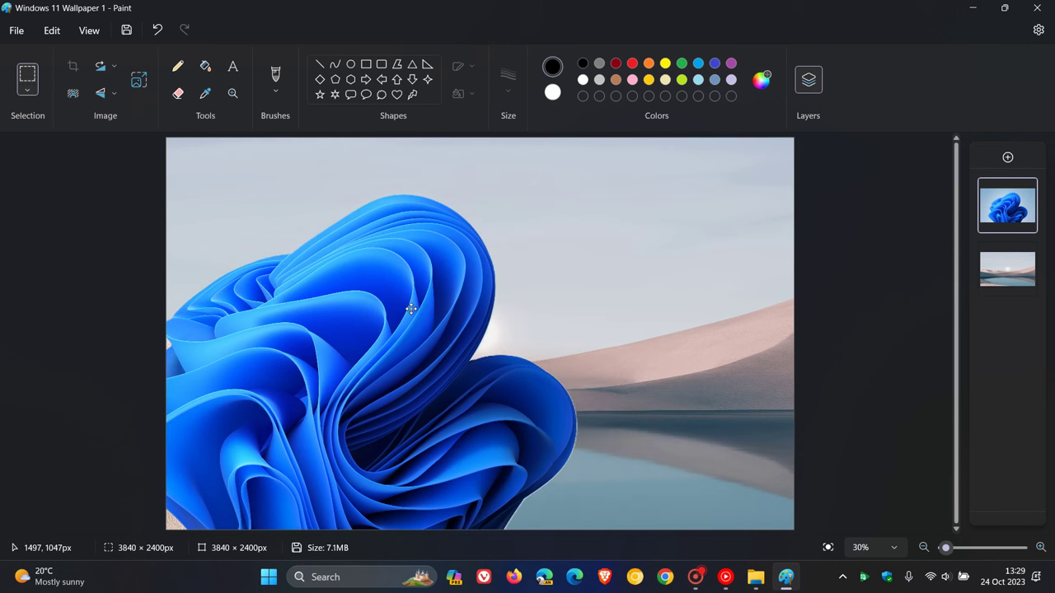
{"action": "left_click", "coordinate": [715, 294]}
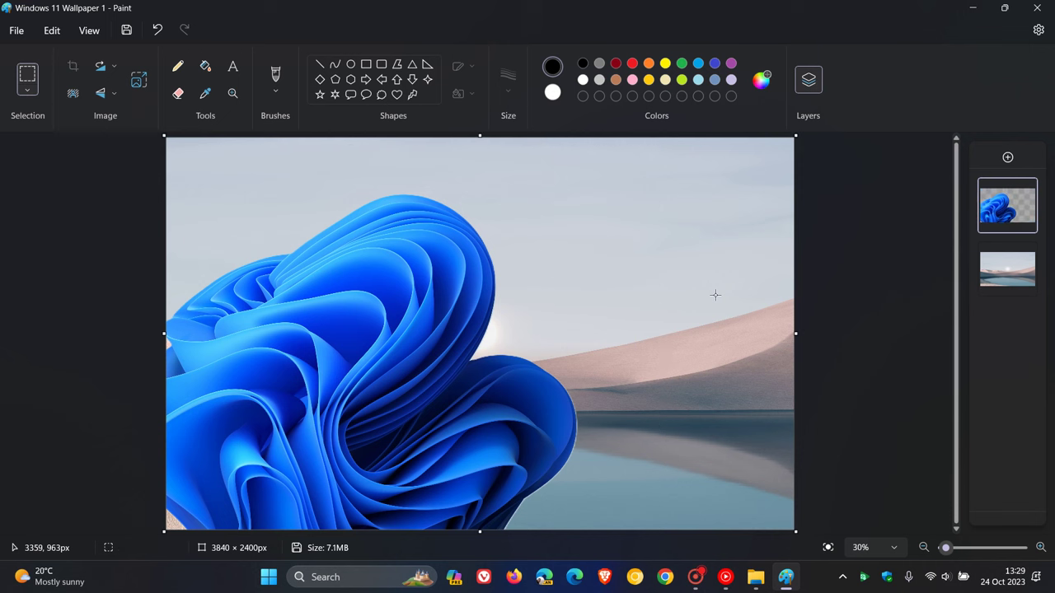
On a new top layer, draw an oval callout speech bubble in the upper-right sky.
{"action": "left_click", "coordinate": [1008, 157]}
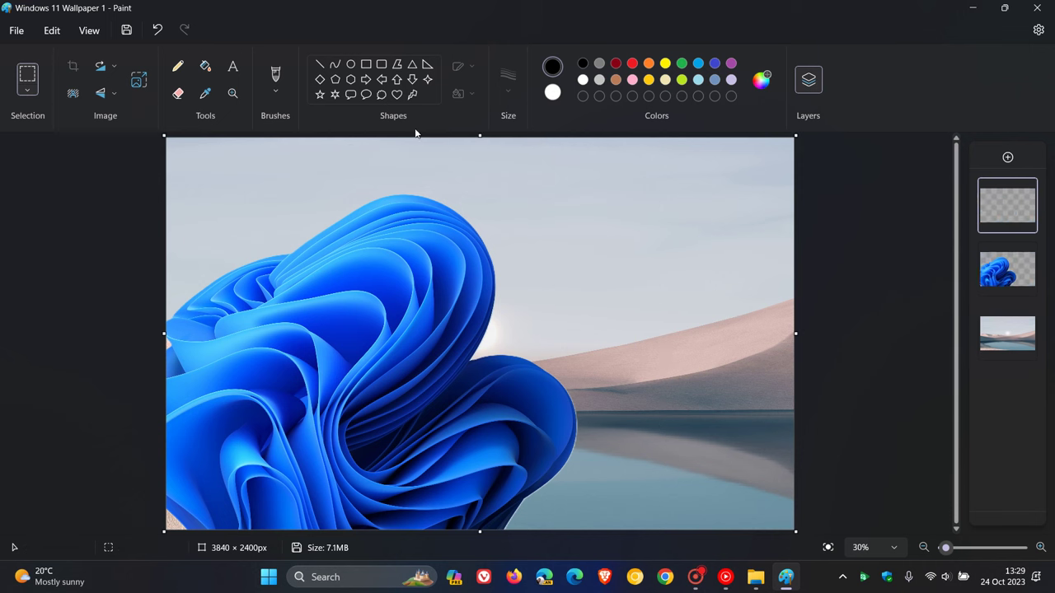
{"action": "left_click", "coordinate": [366, 95]}
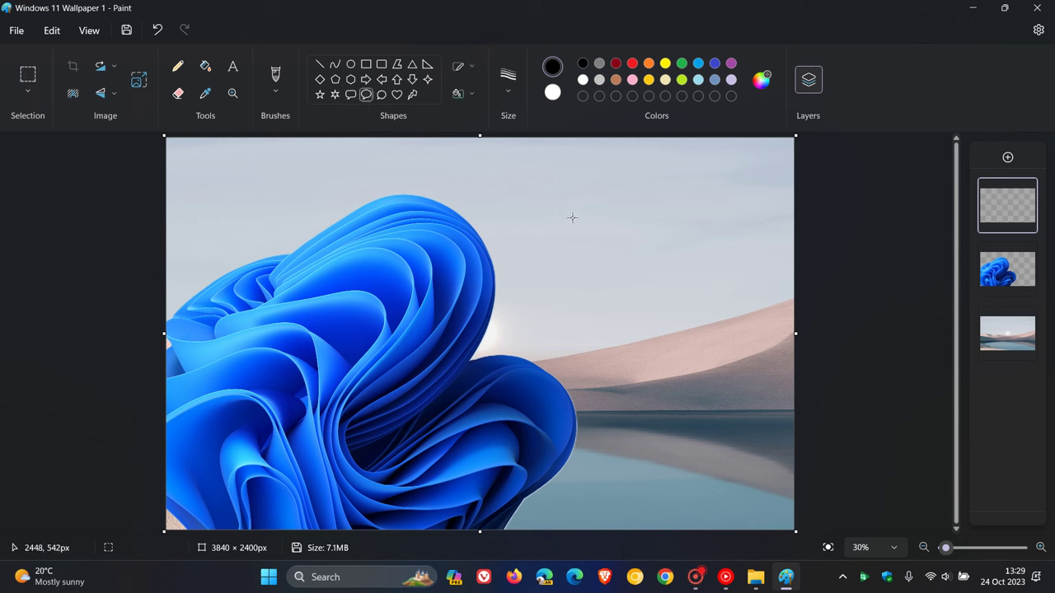
{"action": "left_click_drag", "start_coordinate": [537, 178], "coordinate": [713, 340]}
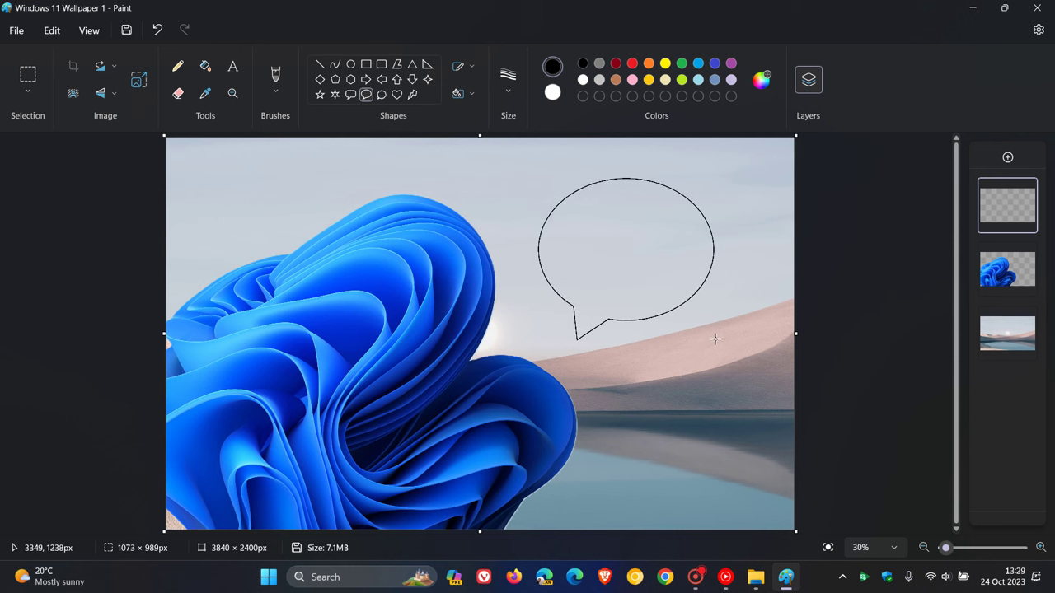
{"action": "left_click_drag", "start_coordinate": [652, 255], "coordinate": [648, 243]}
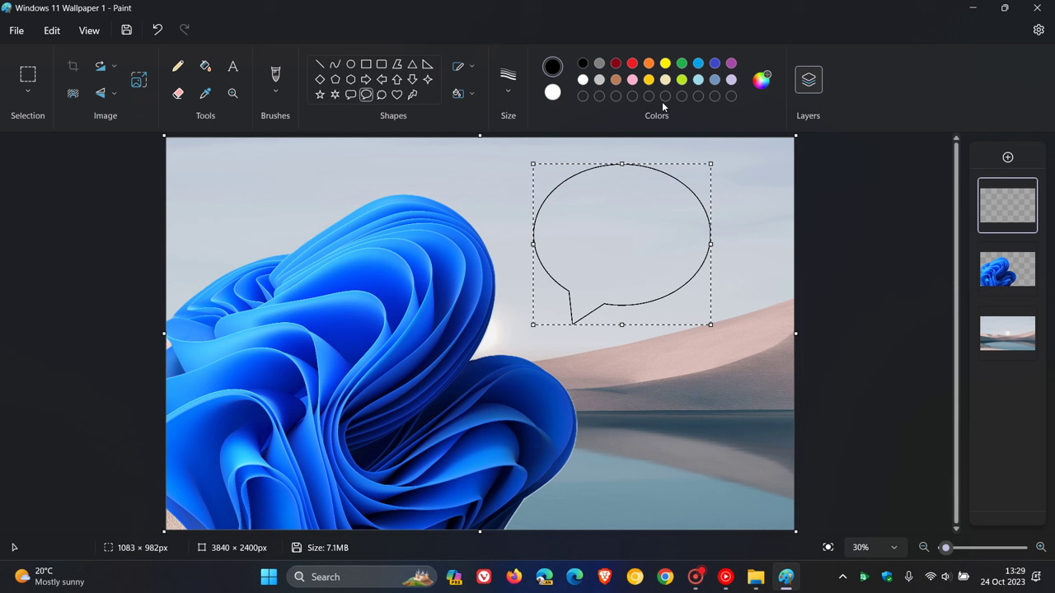
Give the speech bubble a red 8px outline and commit it.
{"action": "left_click", "coordinate": [632, 63]}
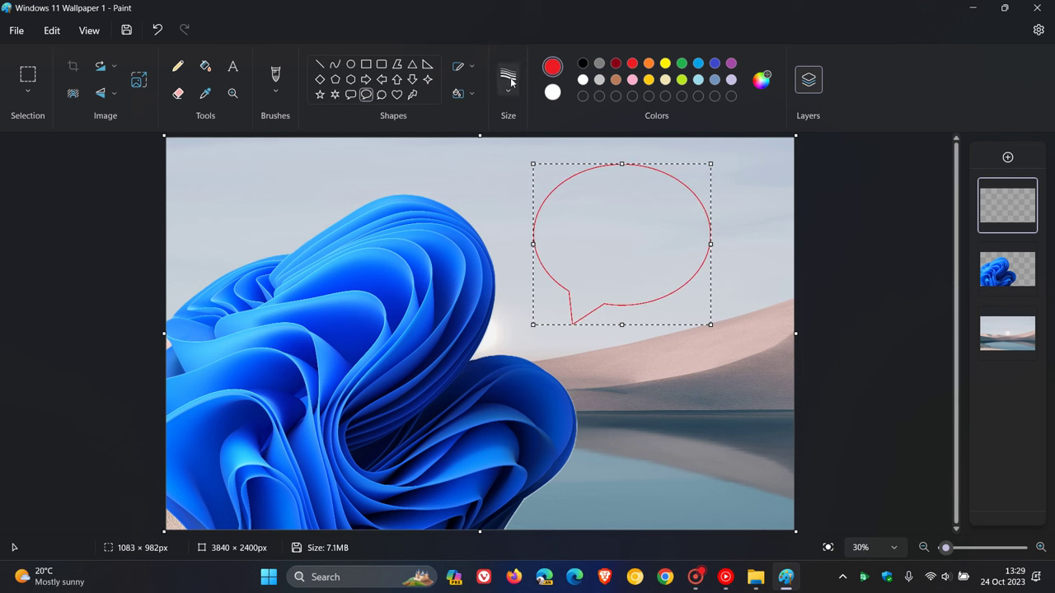
{"action": "left_click", "coordinate": [508, 79]}
{"action": "left_click", "coordinate": [503, 210]}
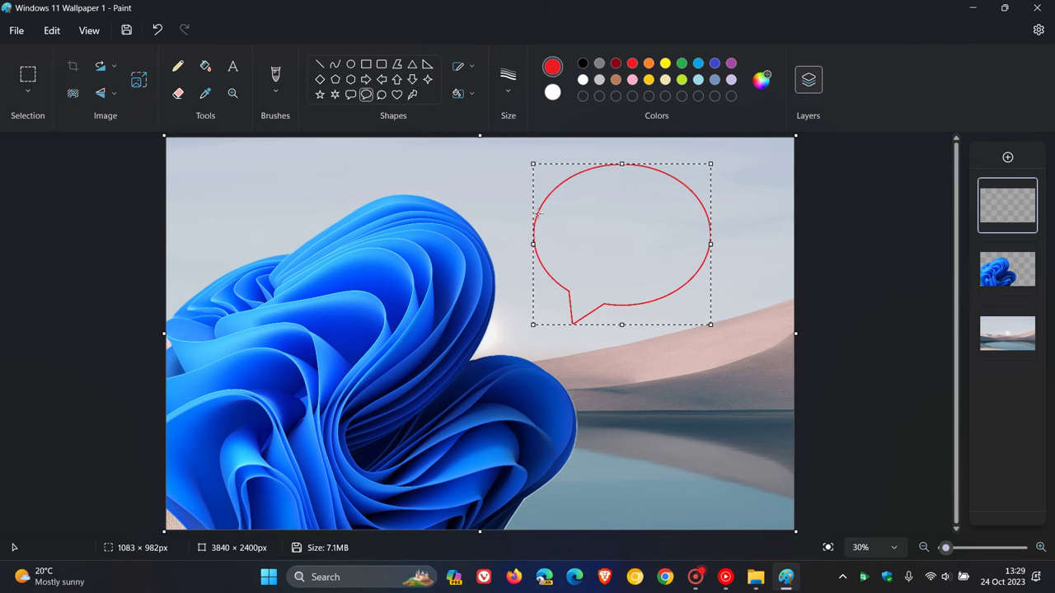
{"action": "left_click", "coordinate": [749, 233]}
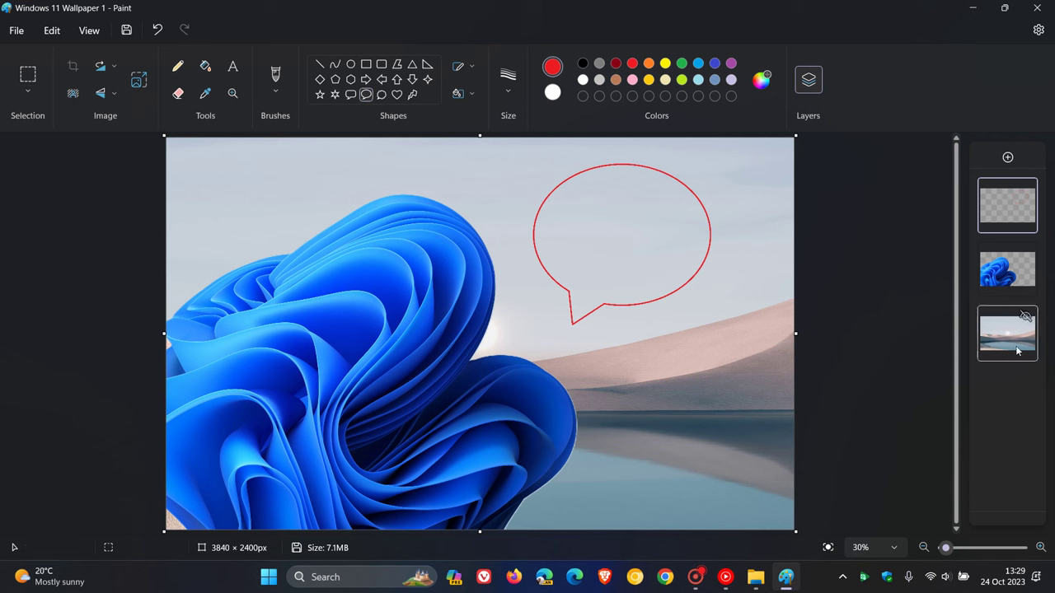
Hide the speech-bubble layer, then show it again.
{"action": "mouse_move", "coordinate": [1002, 282]}
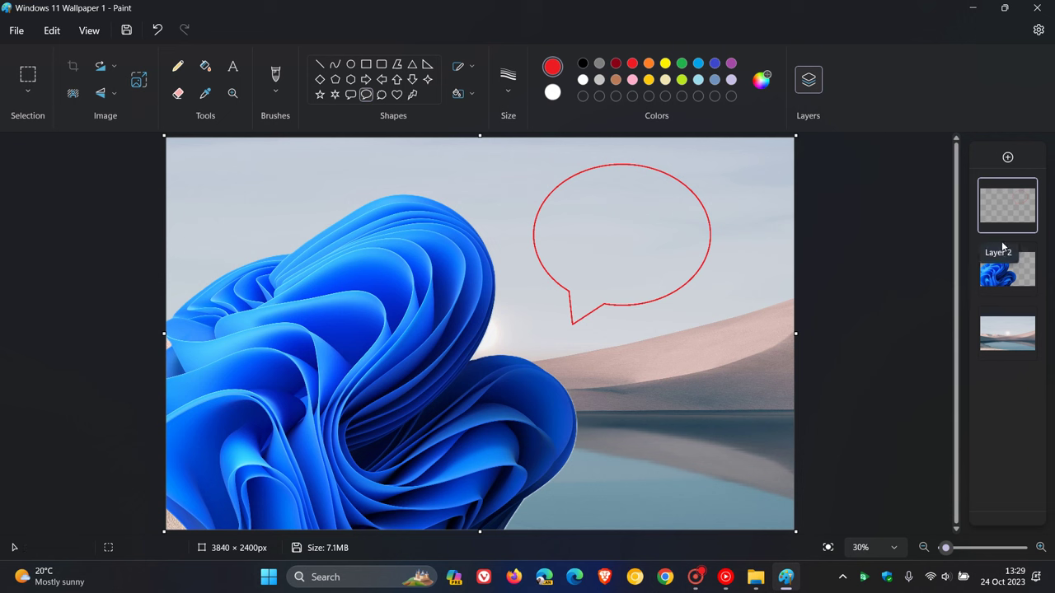
{"action": "mouse_move", "coordinate": [1006, 212]}
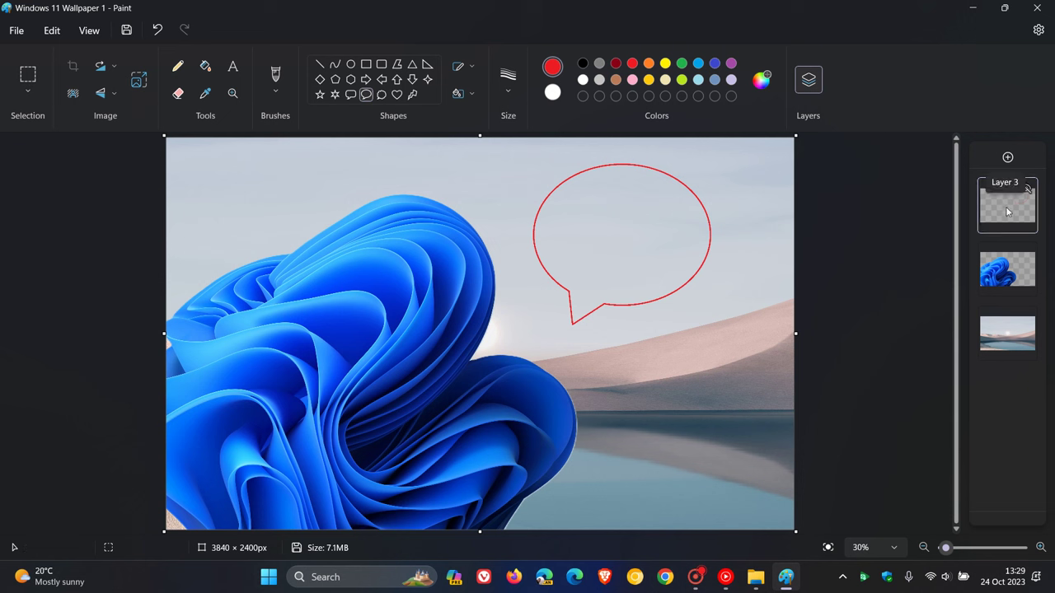
{"action": "right_click", "coordinate": [1006, 211]}
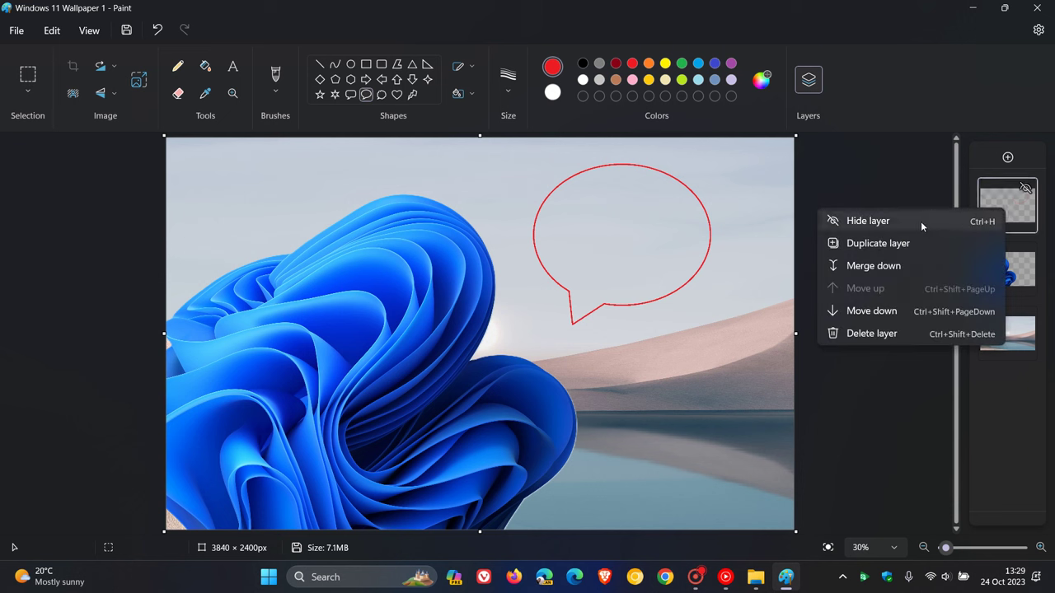
{"action": "left_click", "coordinate": [920, 221]}
{"action": "right_click", "coordinate": [996, 212]}
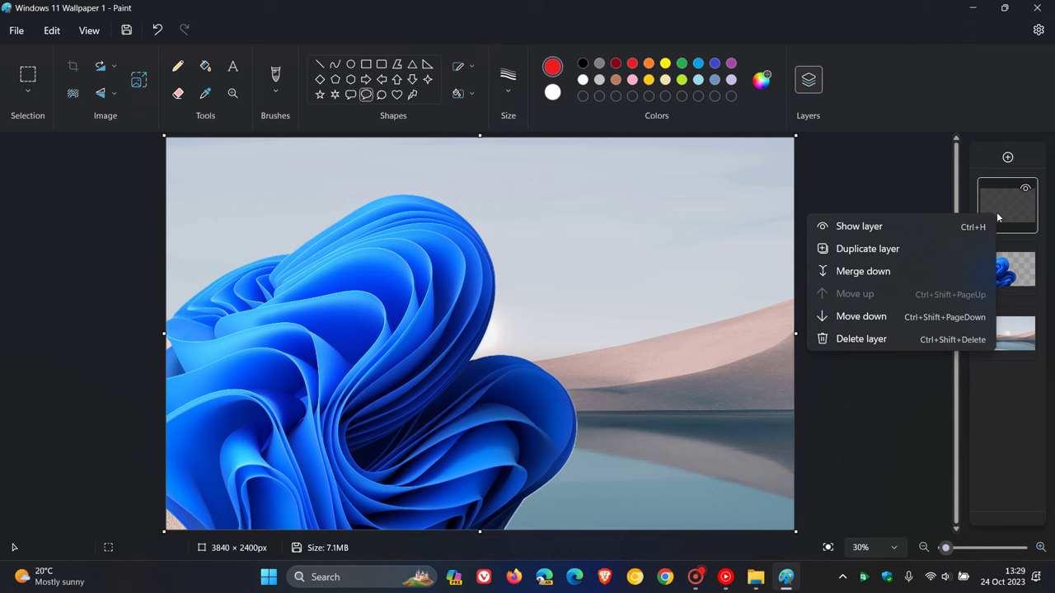
{"action": "left_click", "coordinate": [905, 232]}
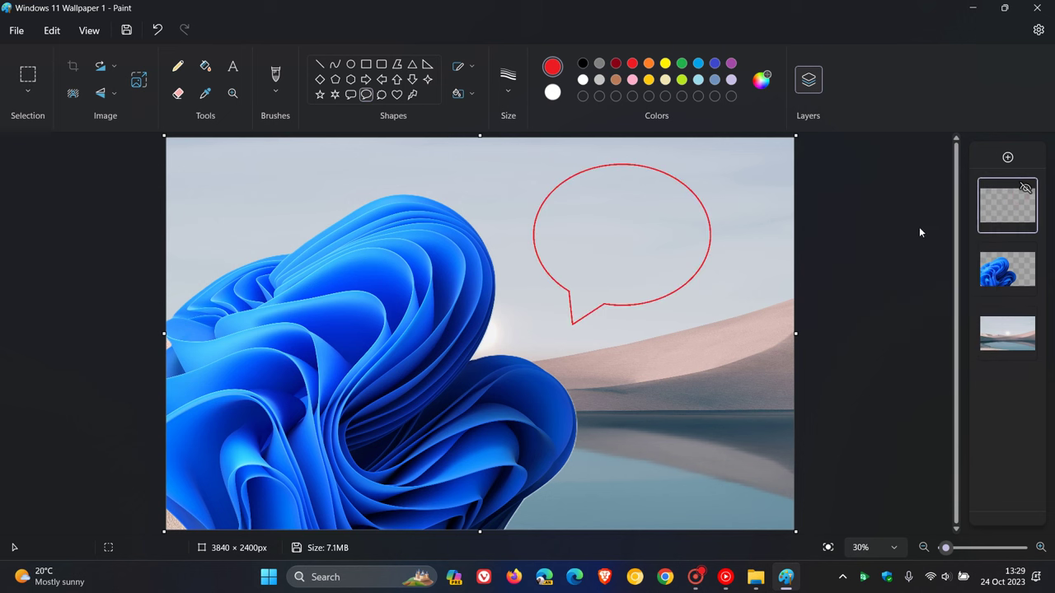
Toggle the blue bloom layer off and back on.
{"action": "mouse_move", "coordinate": [998, 283]}
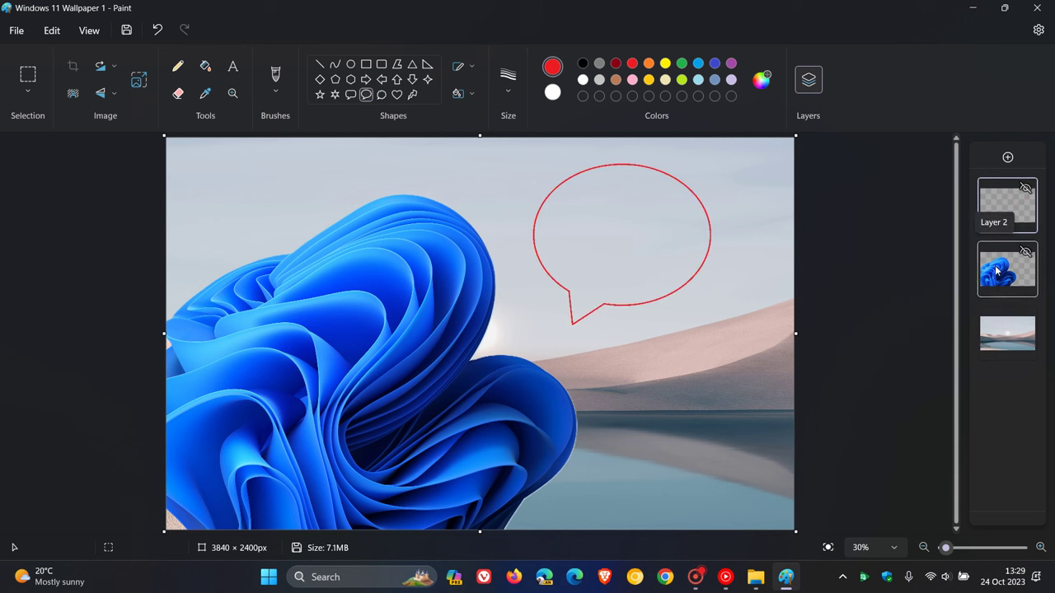
{"action": "right_click", "coordinate": [996, 271]}
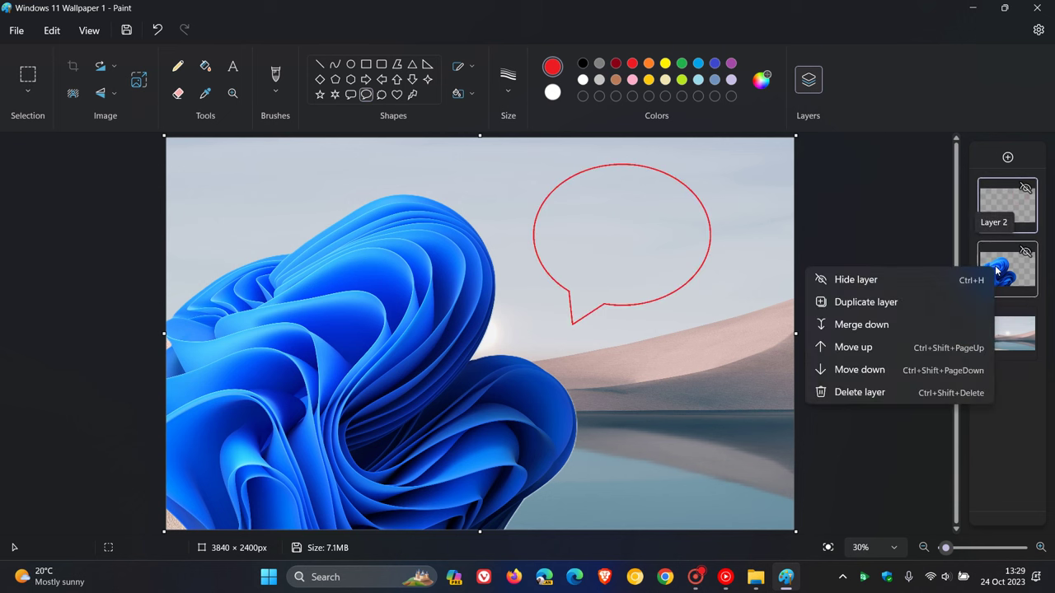
{"action": "left_click", "coordinate": [898, 282]}
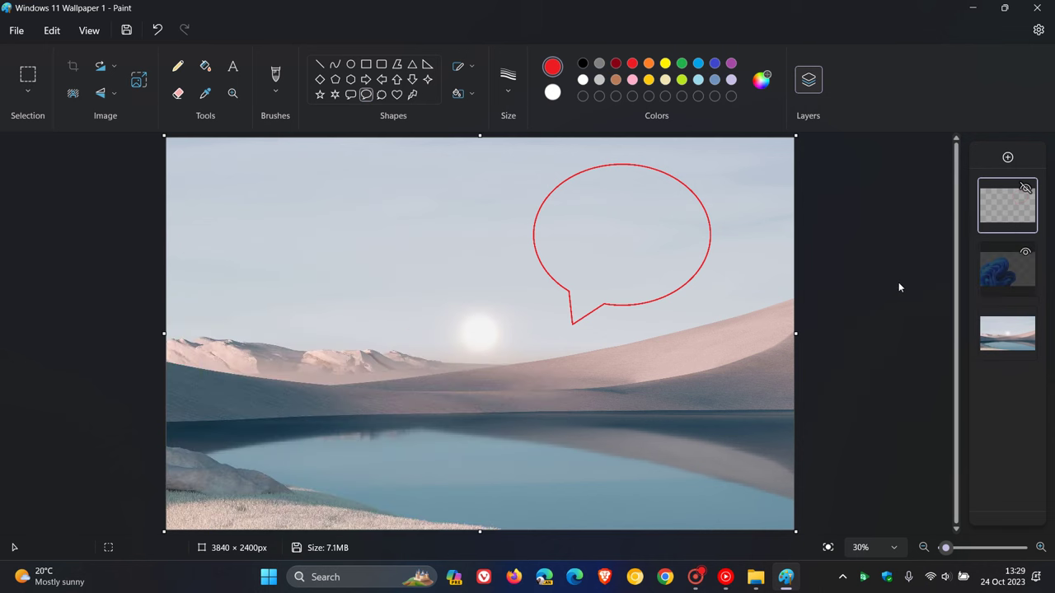
{"action": "right_click", "coordinate": [1000, 267]}
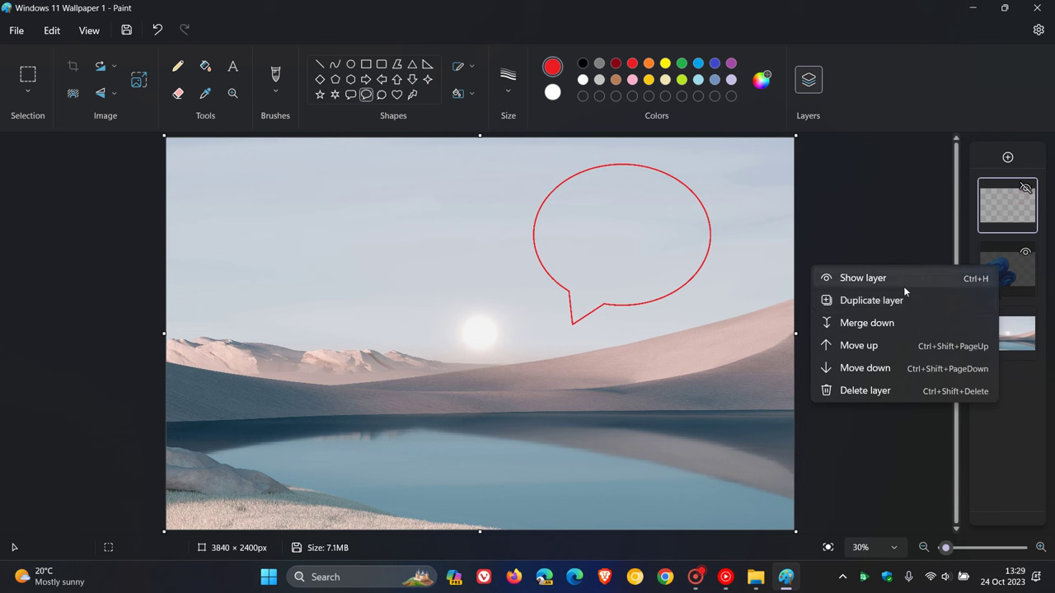
{"action": "left_click", "coordinate": [903, 280]}
Hide the desert wallpaper layer, then make it visible again.
{"action": "right_click", "coordinate": [994, 342]}
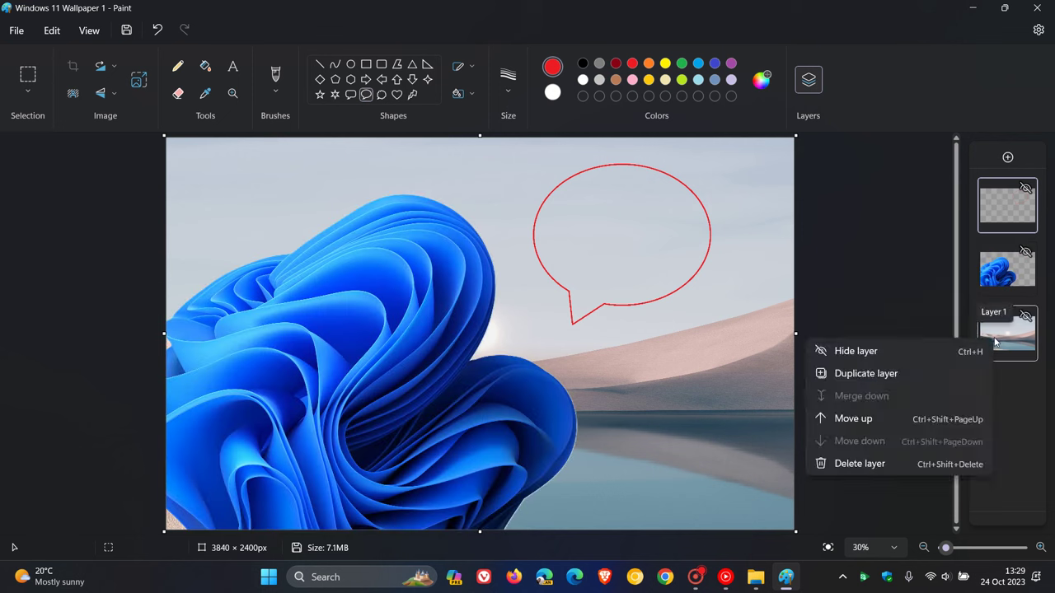
{"action": "left_click", "coordinate": [899, 356]}
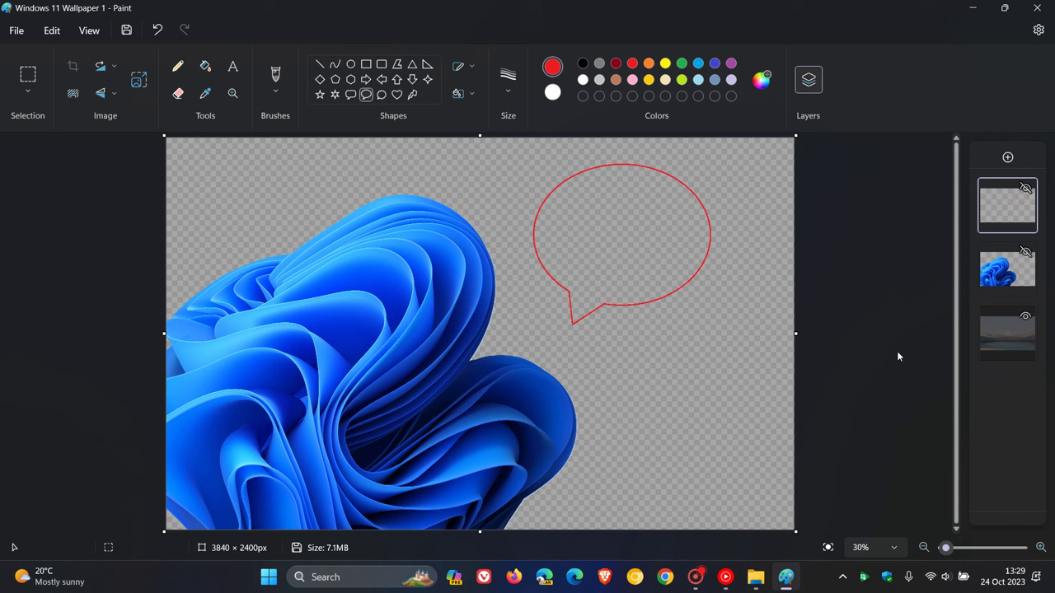
{"action": "right_click", "coordinate": [998, 333]}
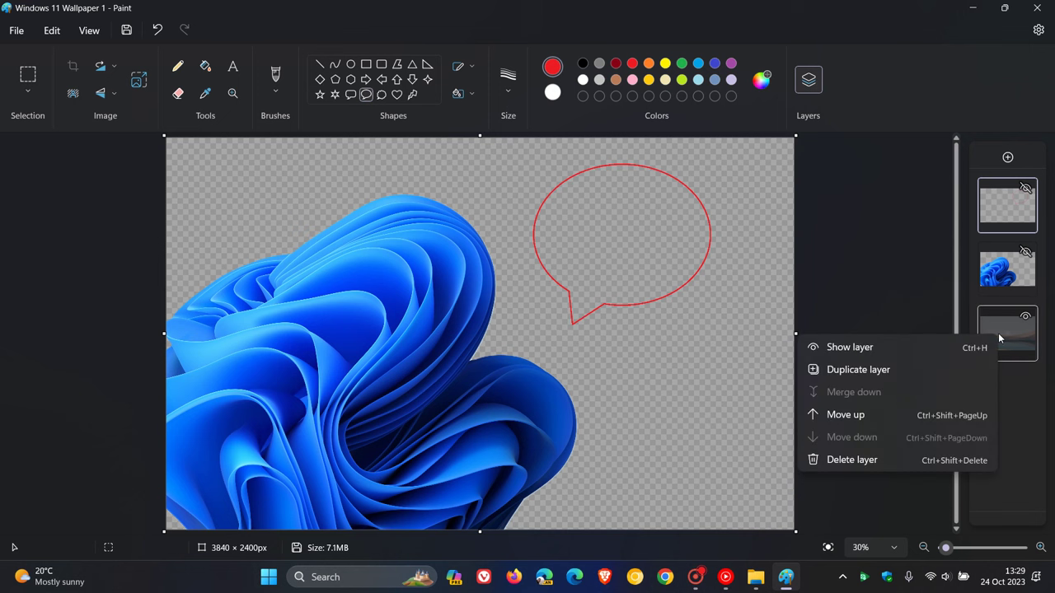
{"action": "left_click", "coordinate": [903, 352]}
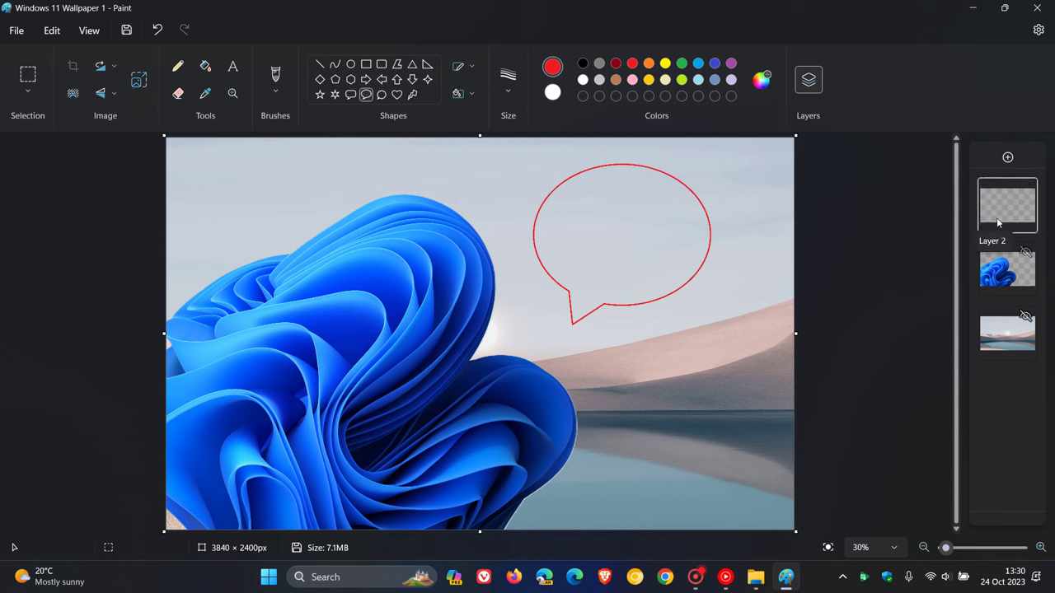
{"action": "left_click_drag", "start_coordinate": [1007, 206], "coordinate": [1005, 360]}
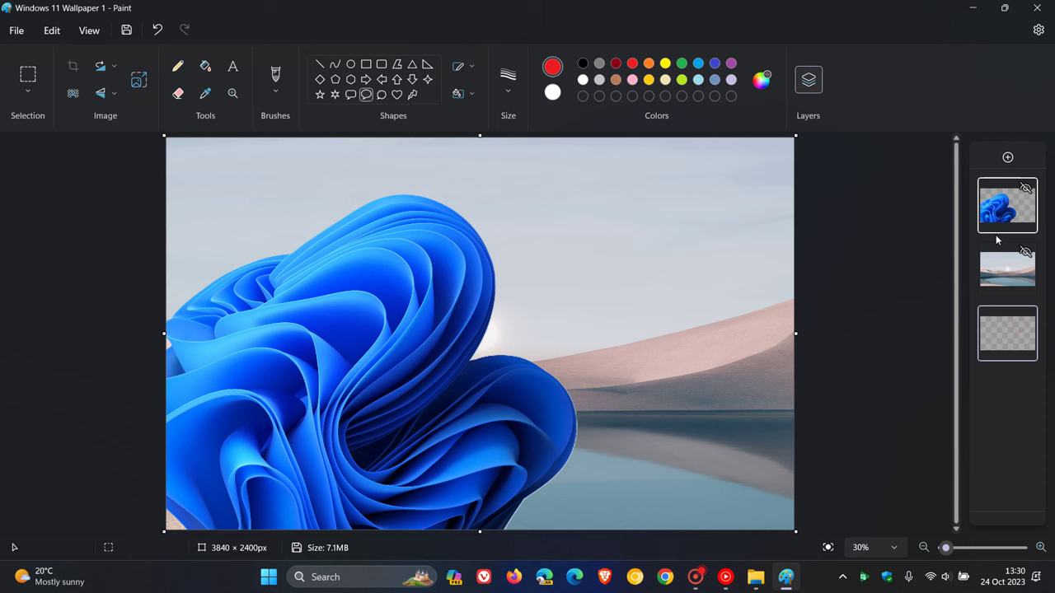
{"action": "left_click_drag", "start_coordinate": [997, 206], "coordinate": [994, 380]}
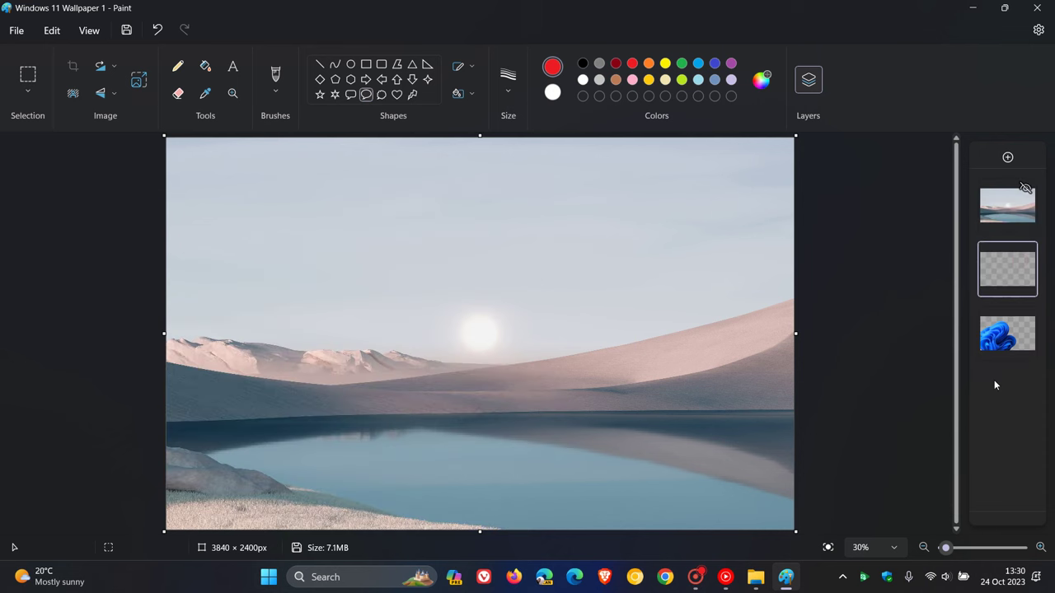
{"action": "mouse_move", "coordinate": [994, 336]}
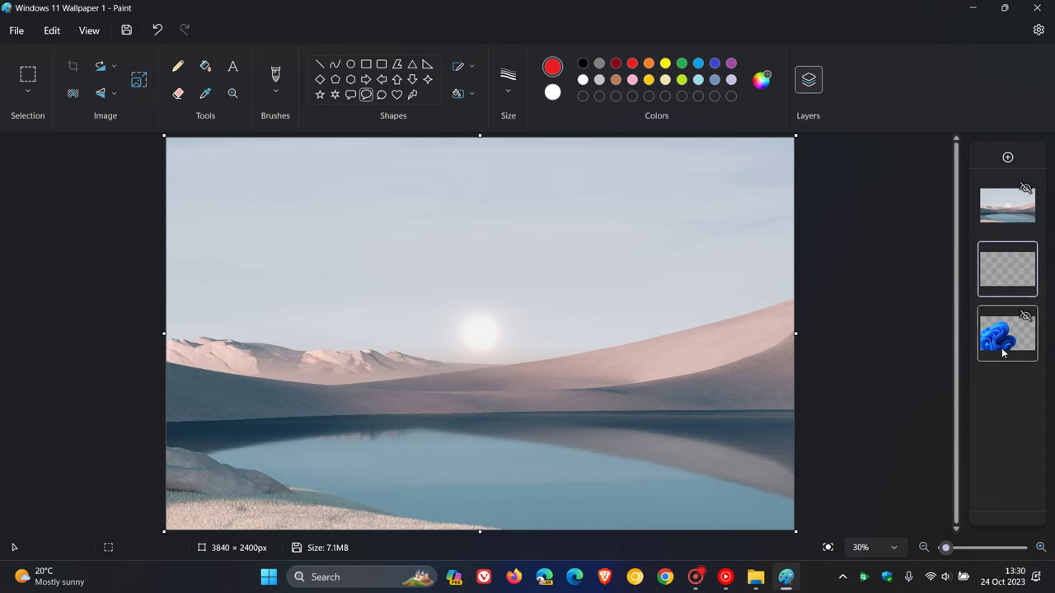
{"action": "key", "text": "ctrl+z"}
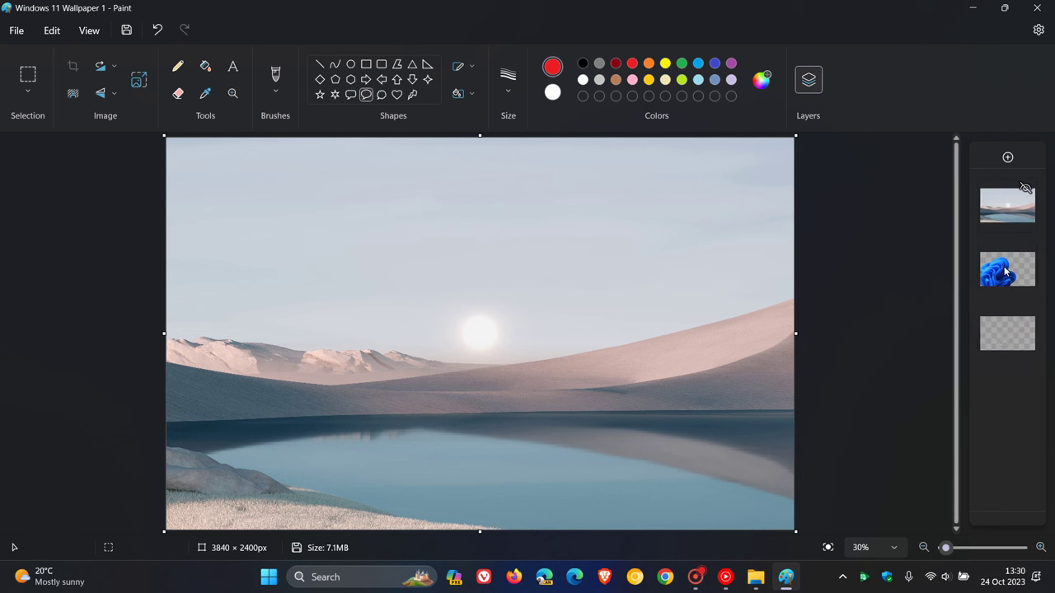
{"action": "left_click_drag", "start_coordinate": [1001, 352], "coordinate": [996, 230]}
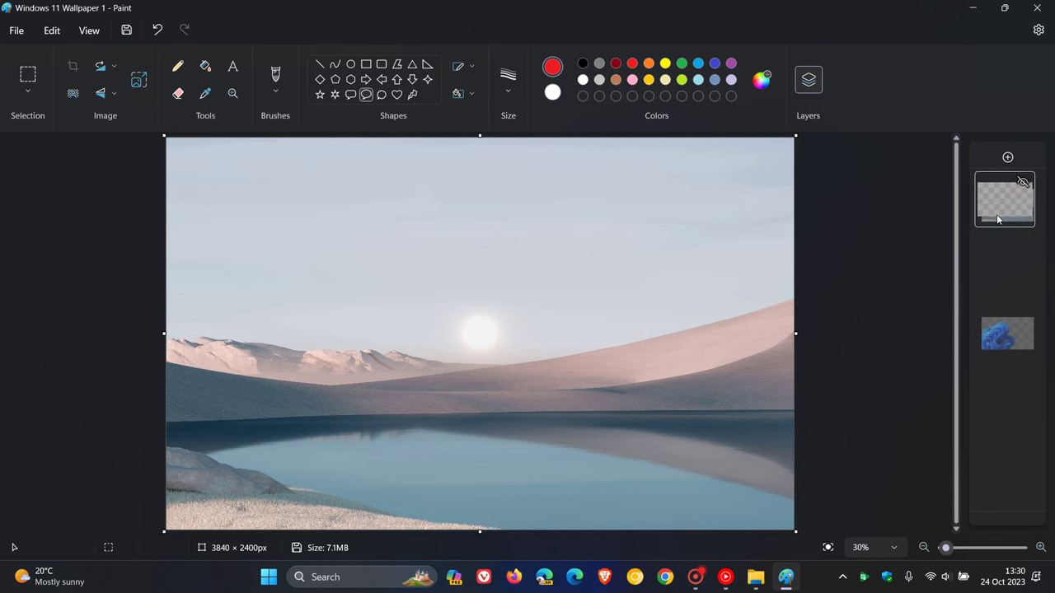
{"action": "left_click_drag", "start_coordinate": [996, 214], "coordinate": [996, 189]}
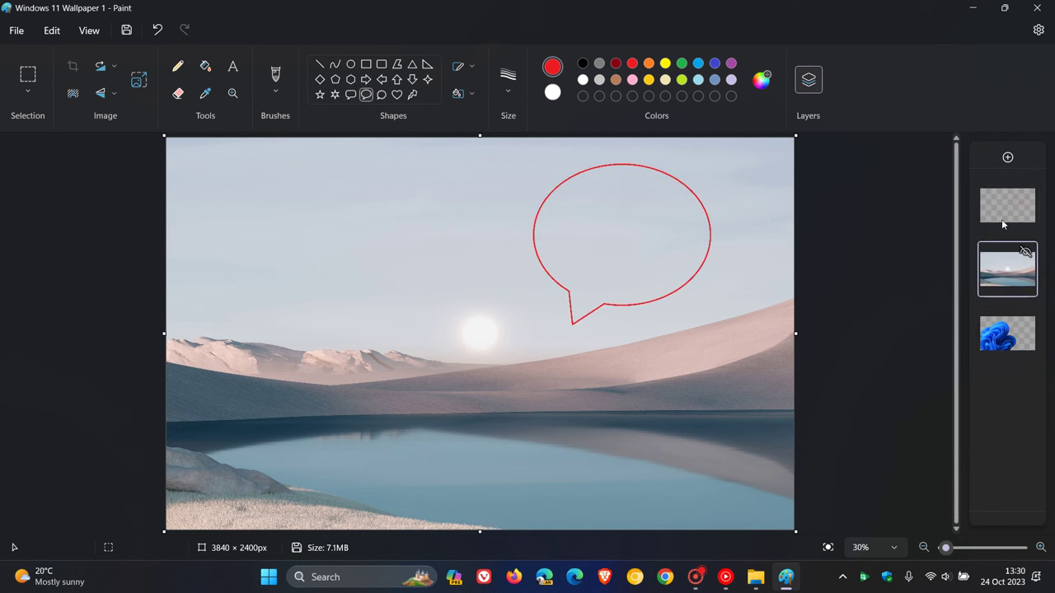
{"action": "left_click_drag", "start_coordinate": [1006, 328], "coordinate": [998, 256]}
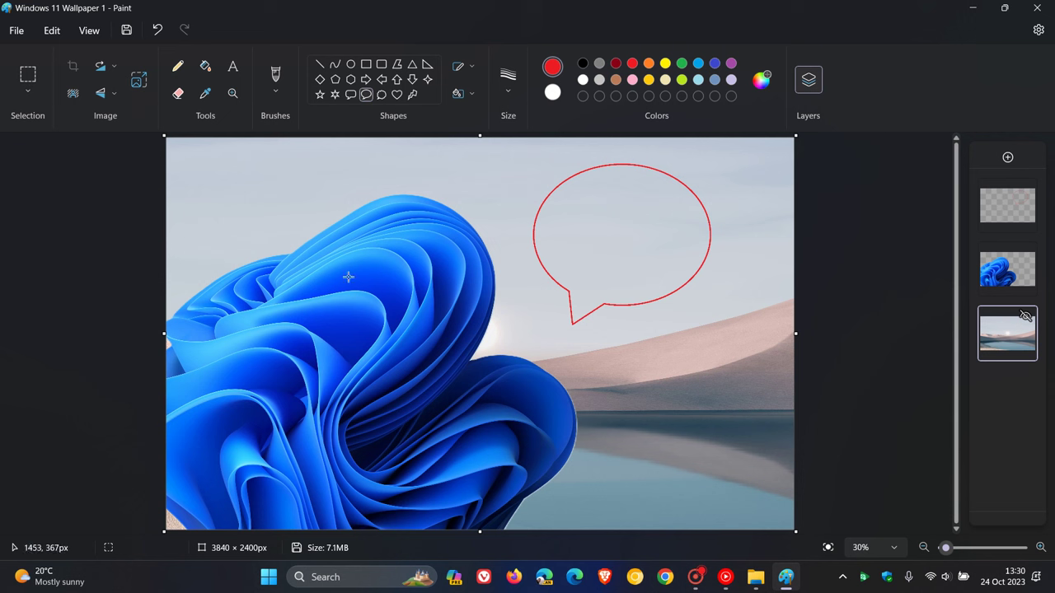
Merge the speech-bubble layer down into the bloom, then merge that into the wallpaper.
{"action": "right_click", "coordinate": [1005, 208]}
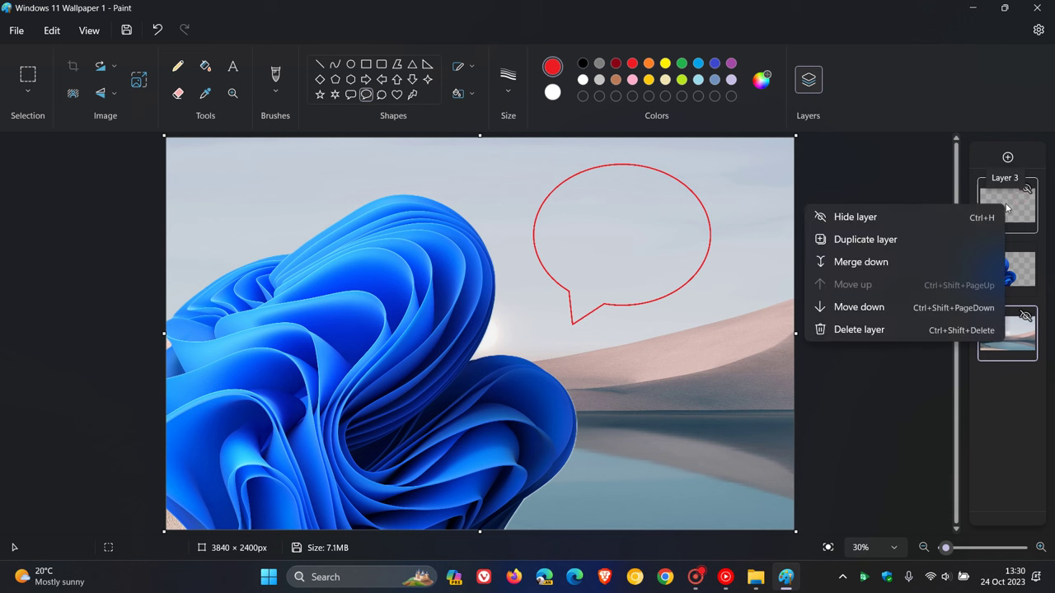
{"action": "left_click", "coordinate": [885, 261]}
{"action": "right_click", "coordinate": [994, 212]}
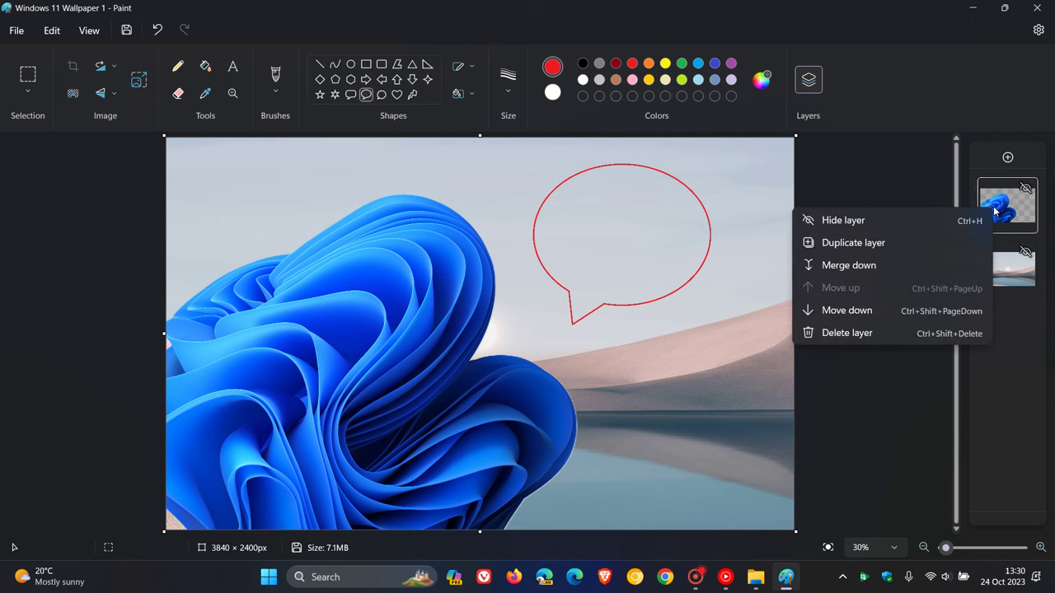
{"action": "left_click", "coordinate": [901, 265]}
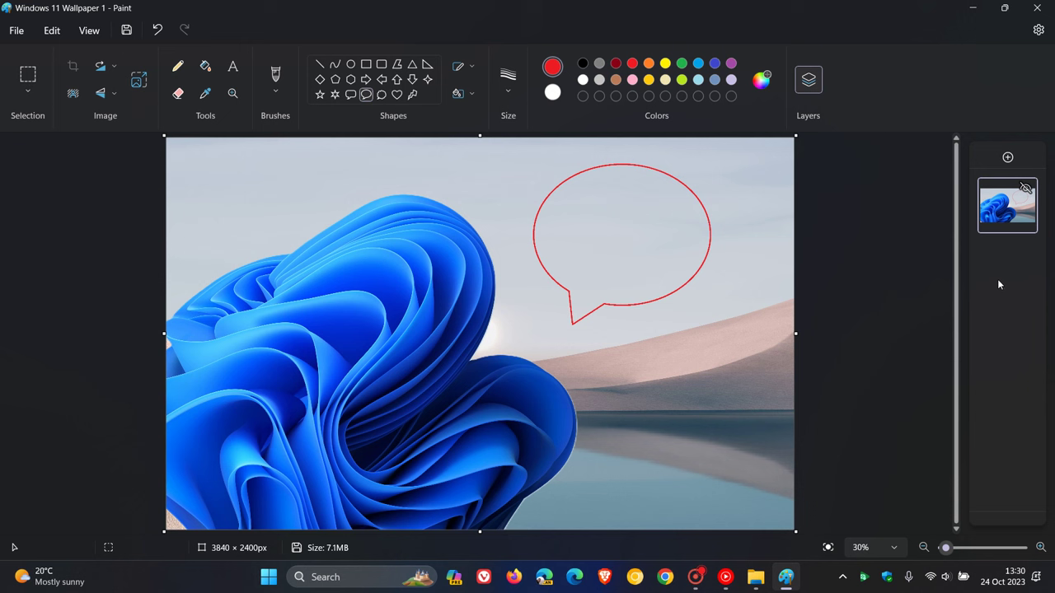
{"action": "left_click", "coordinate": [158, 31]}
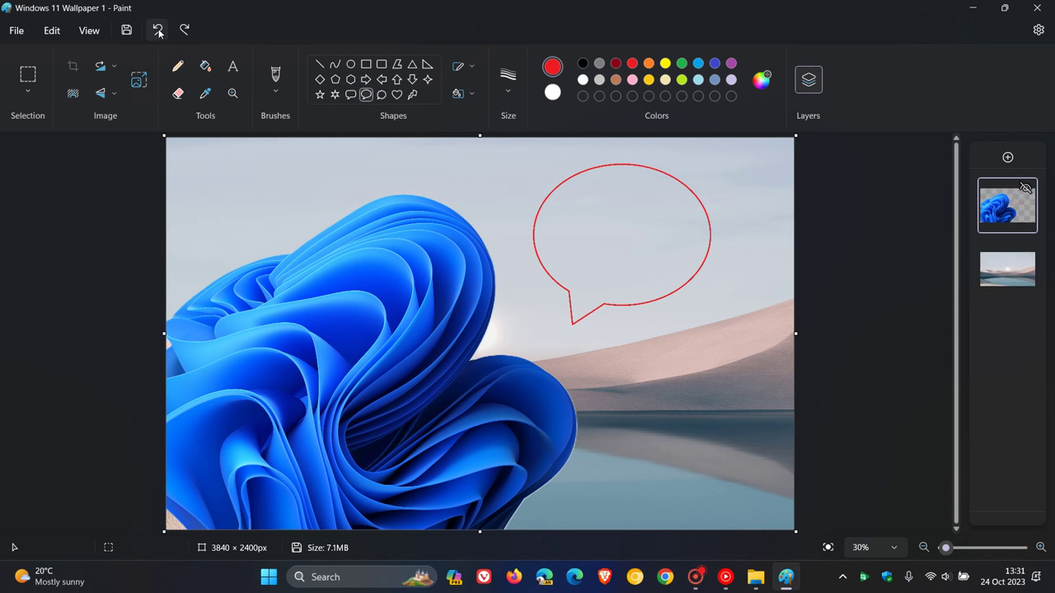
{"action": "left_click", "coordinate": [159, 30]}
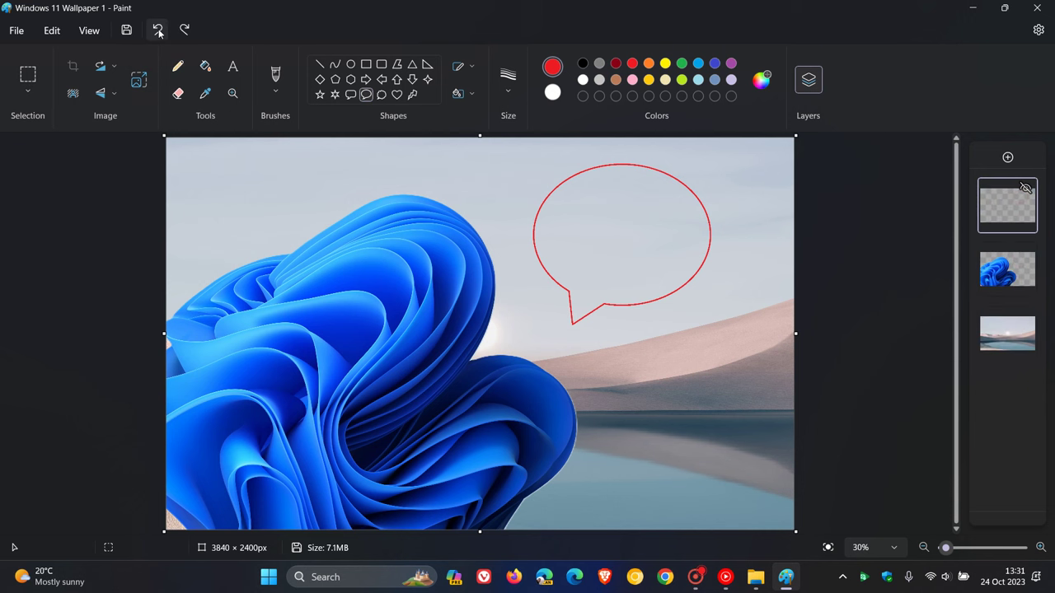
{"action": "right_click", "coordinate": [1001, 200]}
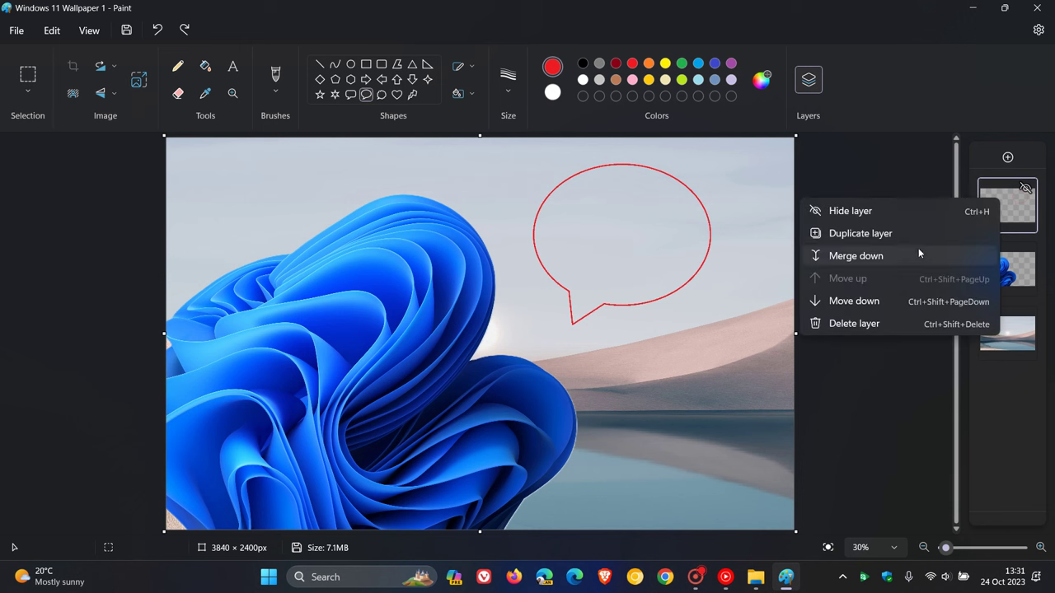
{"action": "left_click", "coordinate": [918, 248]}
{"action": "right_click", "coordinate": [999, 210]}
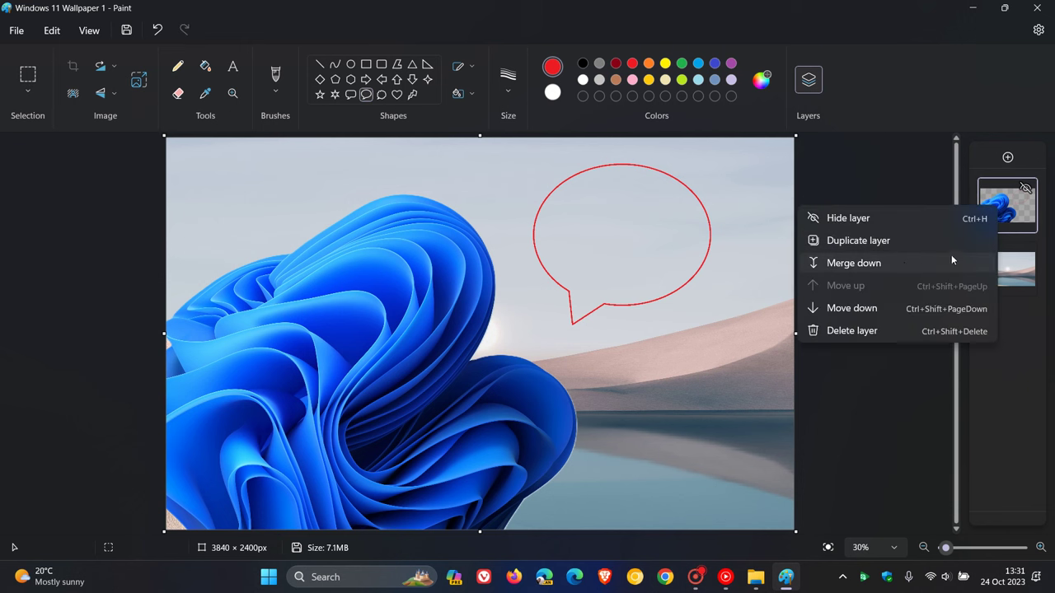
{"action": "left_click", "coordinate": [952, 260]}
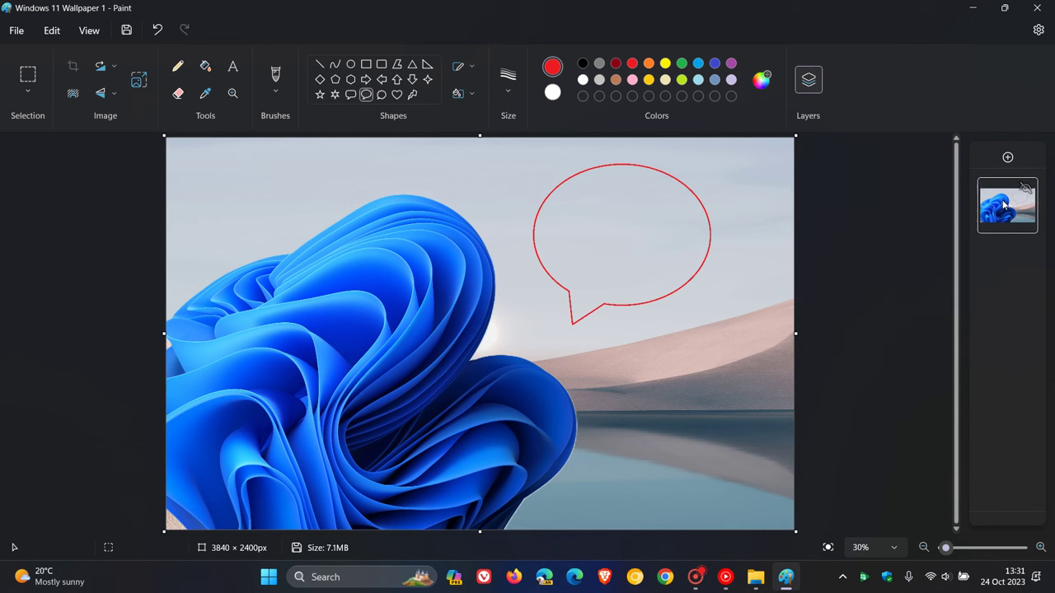
Save the image as JPEG 'artwork' and open it from Downloads in File Explorer.
{"action": "left_click", "coordinate": [15, 31]}
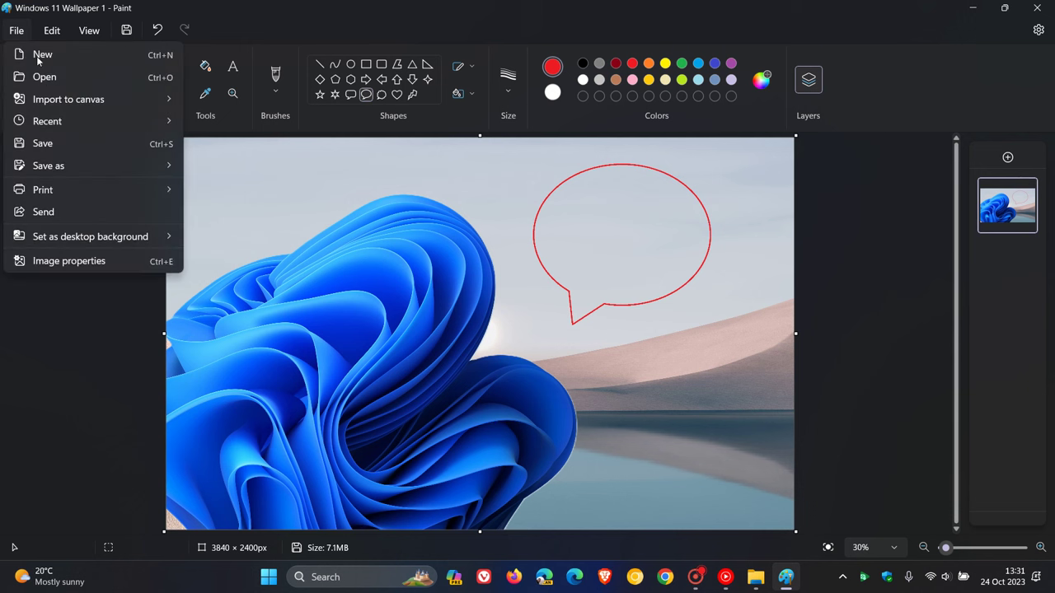
{"action": "left_click", "coordinate": [66, 167]}
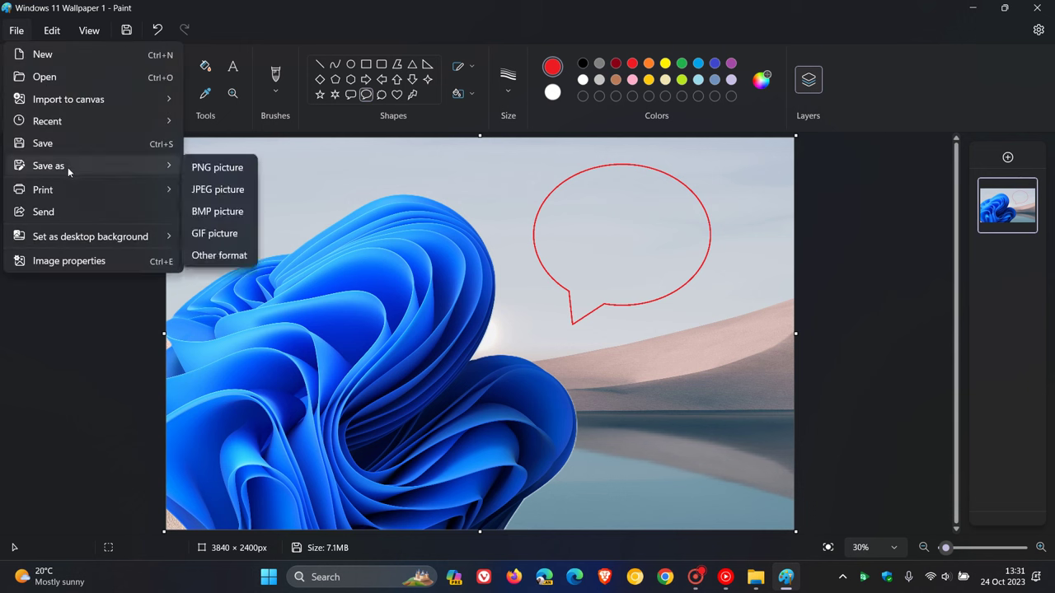
{"action": "left_click", "coordinate": [221, 190]}
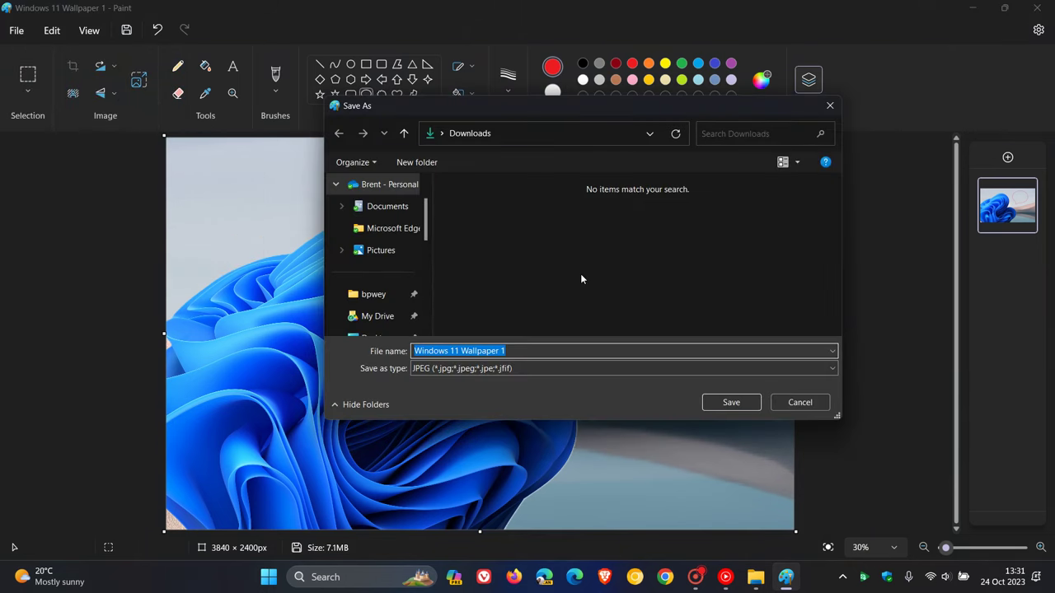
{"action": "type", "text": "art"}
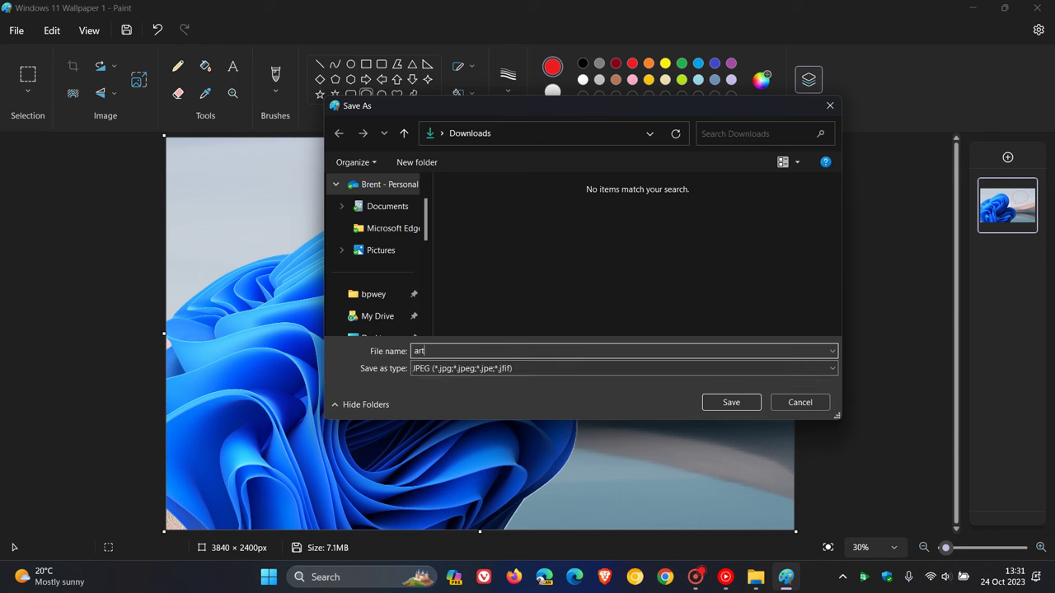
{"action": "type", "text": "work"}
{"action": "left_click", "coordinate": [720, 403]}
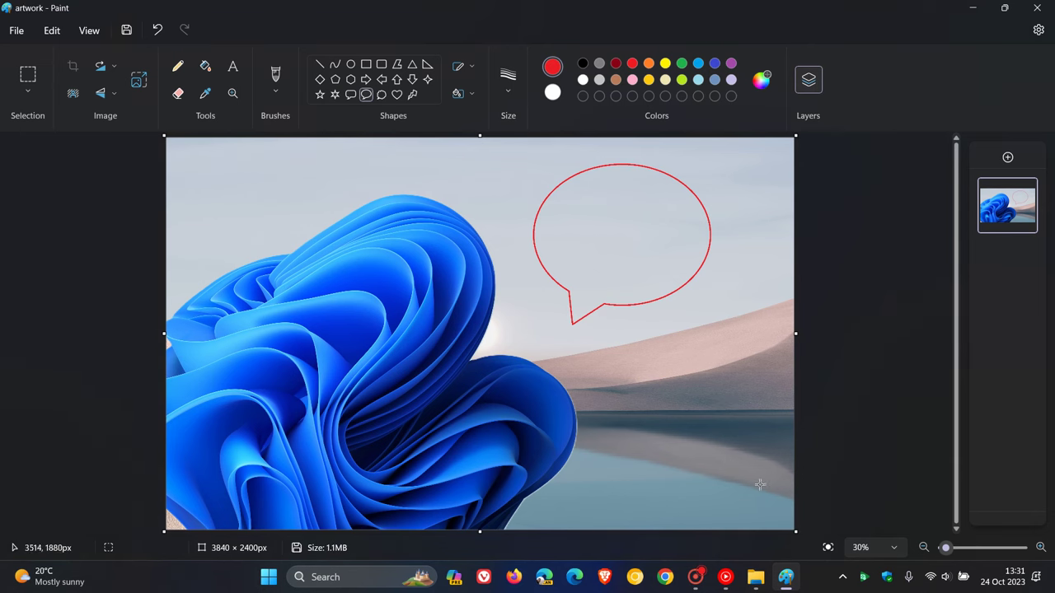
{"action": "left_click", "coordinate": [756, 577]}
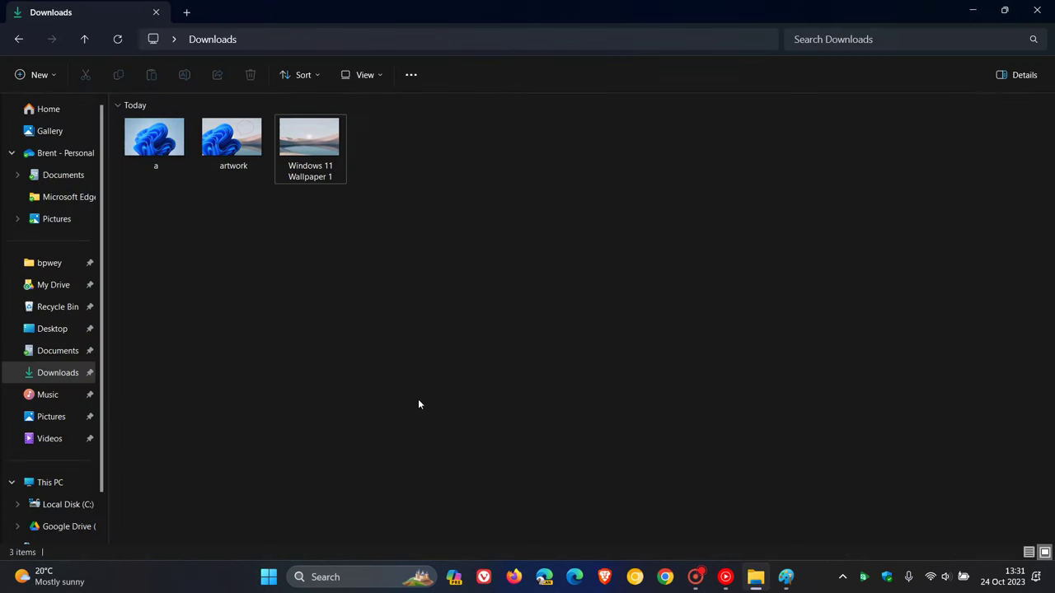
{"action": "double_click", "coordinate": [235, 148]}
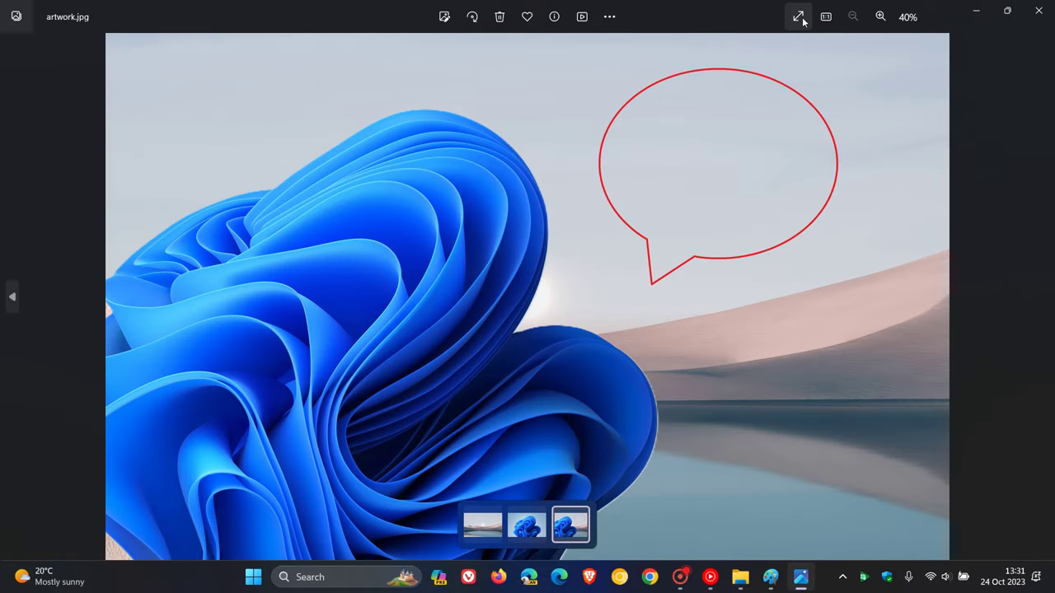
View artwork.jpg full screen in Photos, then close the viewer.
{"action": "left_click", "coordinate": [798, 16]}
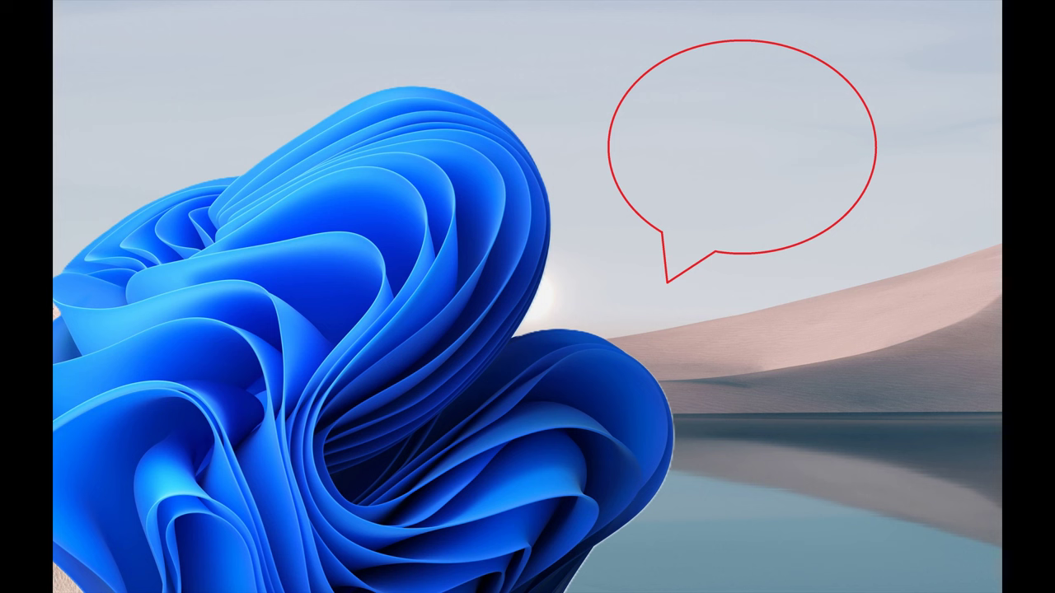
{"action": "left_click", "coordinate": [1040, 8]}
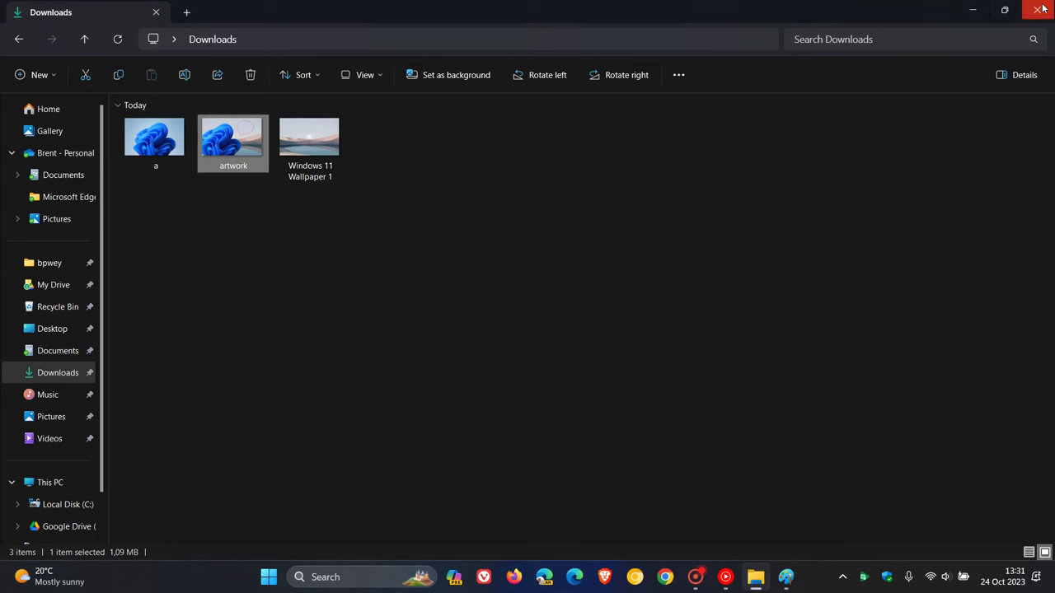
Bring Paint forward, then minimize both Paint and the Downloads window.
{"action": "left_click", "coordinate": [786, 577]}
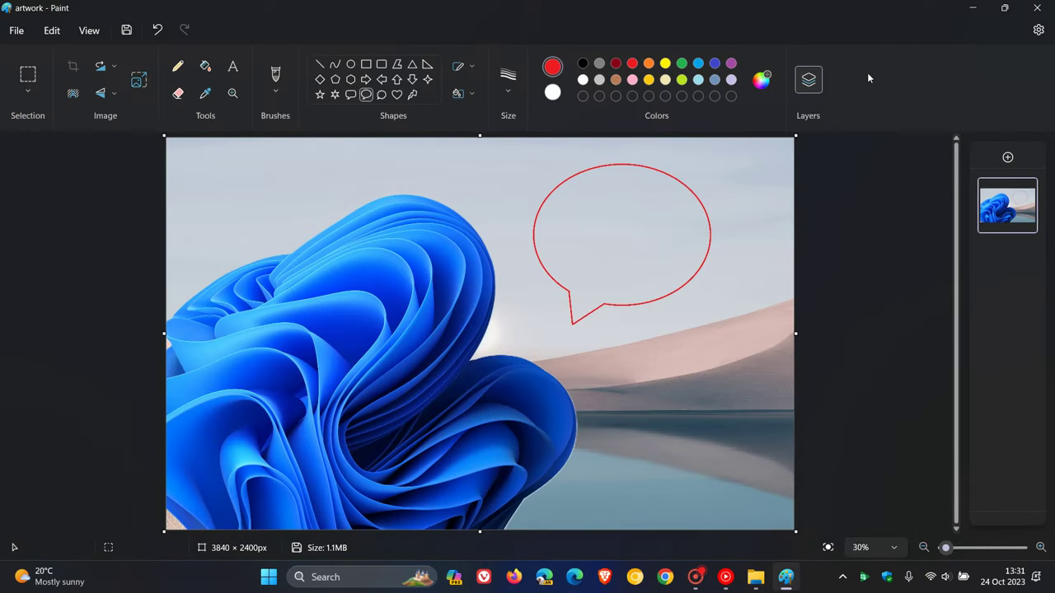
{"action": "left_click", "coordinate": [972, 9]}
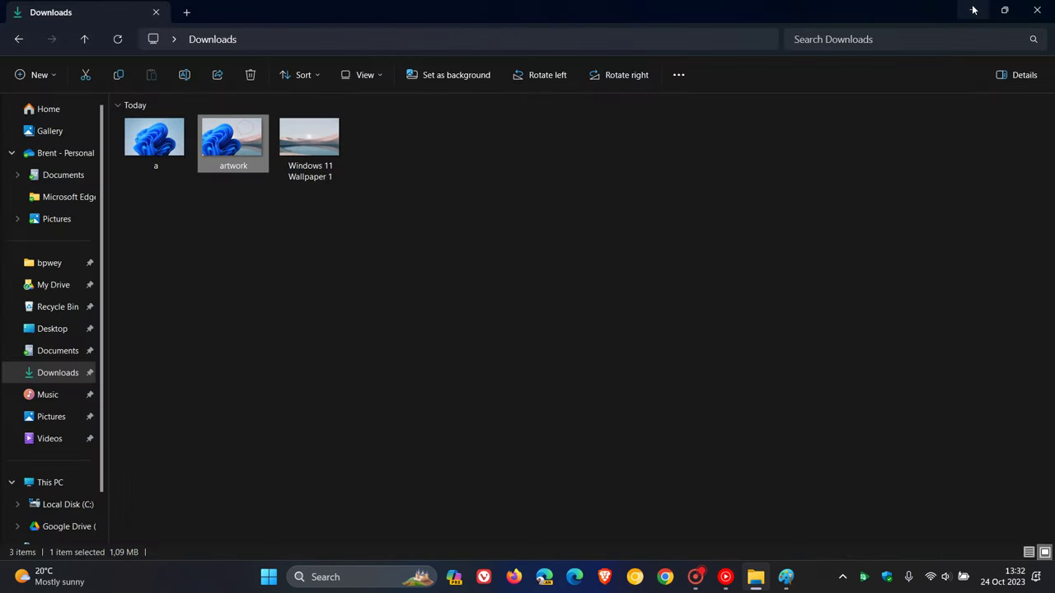
{"action": "left_click", "coordinate": [973, 9]}
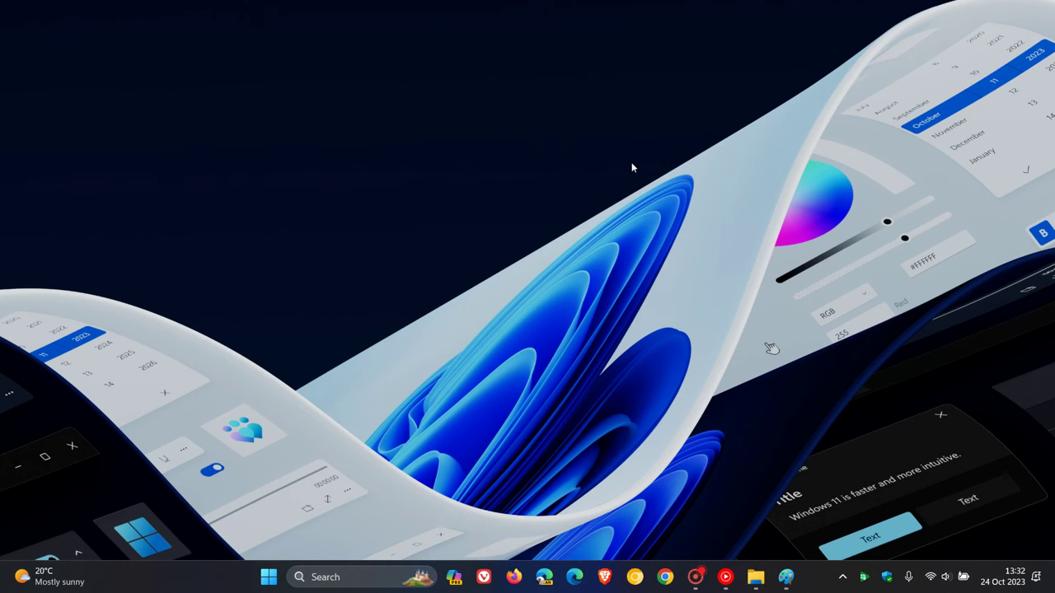